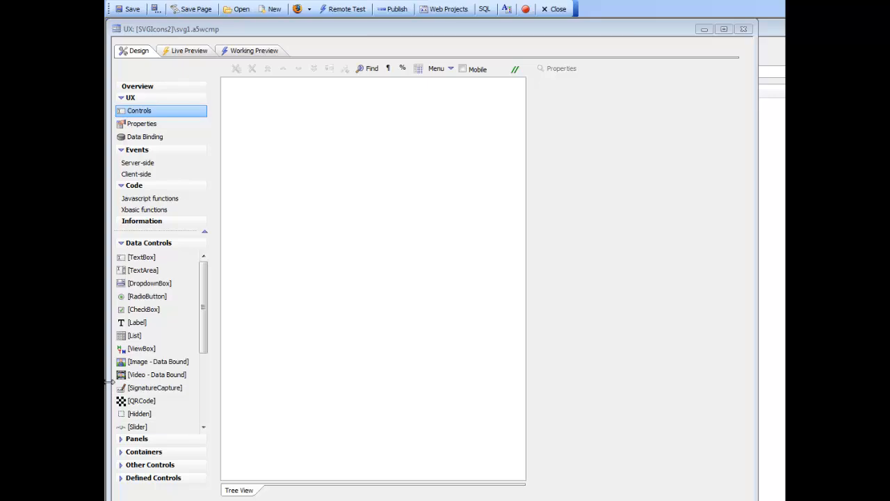
# Open the component's Local SVG definitions from its properties and preview the SVG icons they contain
pyautogui.click(136, 125)
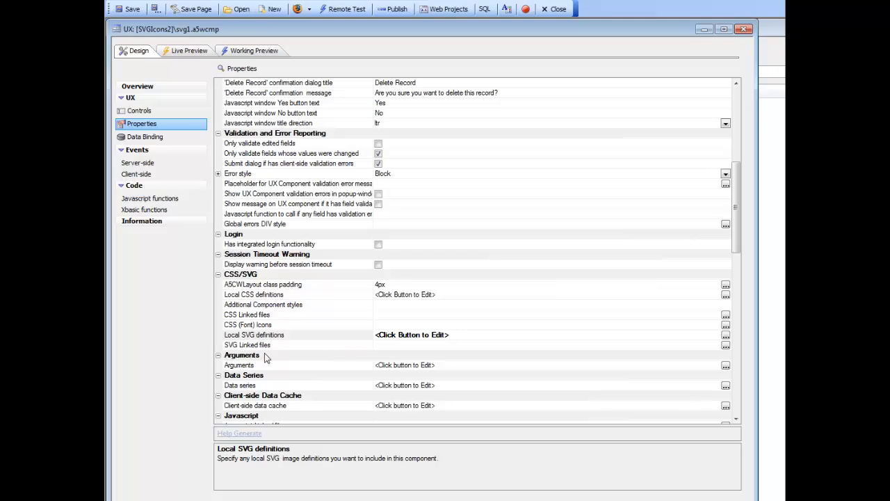
pyautogui.doubleClick(349, 337)
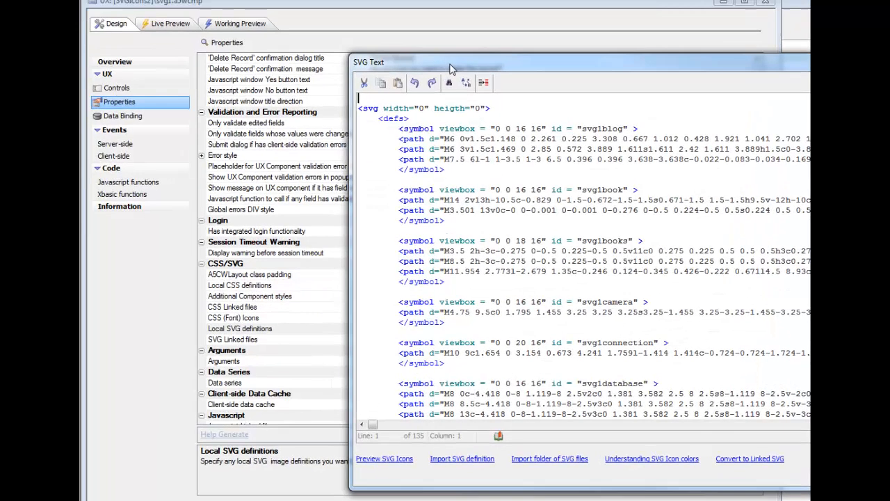
pyautogui.moveTo(450, 69); pyautogui.dragTo(271, 22)
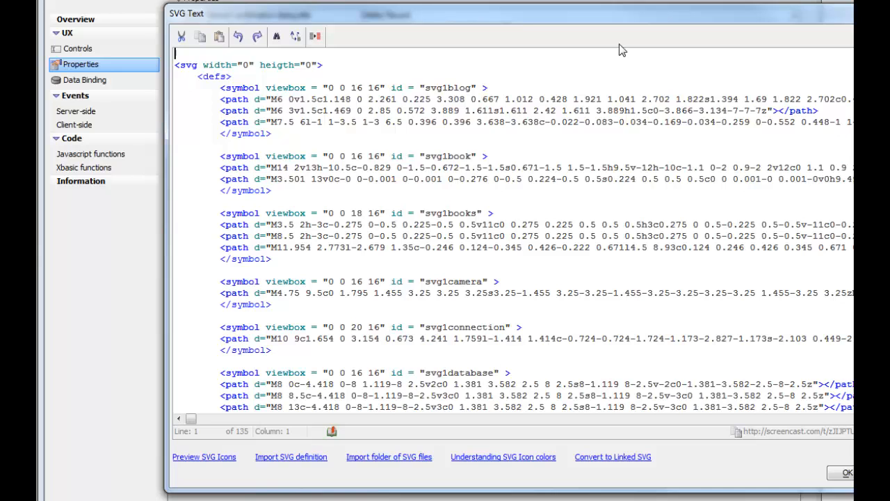
pyautogui.click(213, 459)
pyautogui.moveTo(669, 10); pyautogui.dragTo(336, 16)
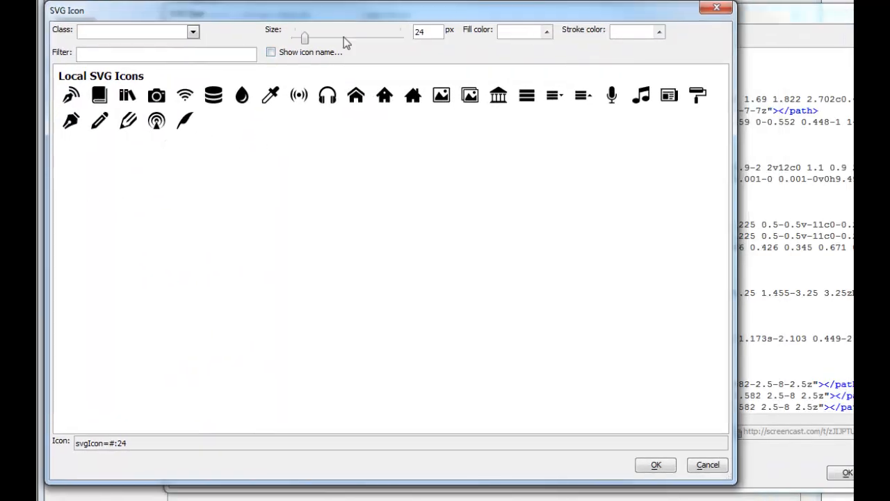
# Preview the local SVG icons at a size of 112 px with the fill colour #f64a4a
pyautogui.moveTo(305, 38); pyautogui.dragTo(352, 40)
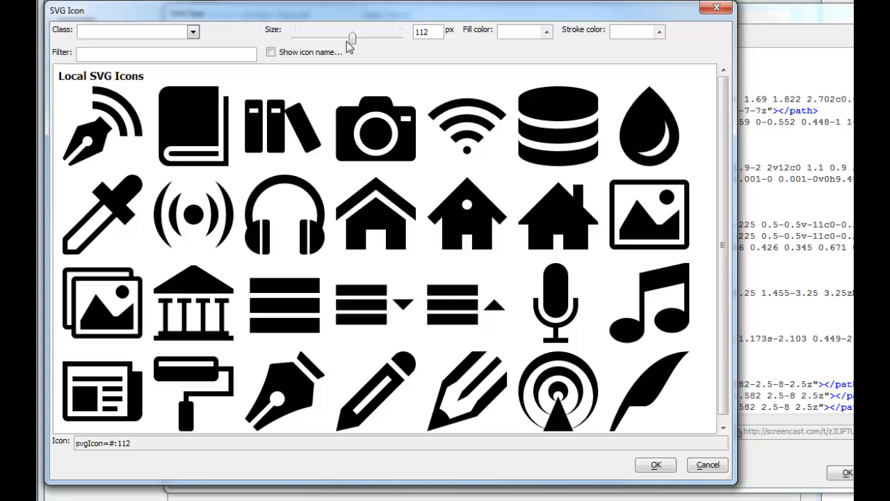
pyautogui.click(547, 34)
pyautogui.click(641, 237)
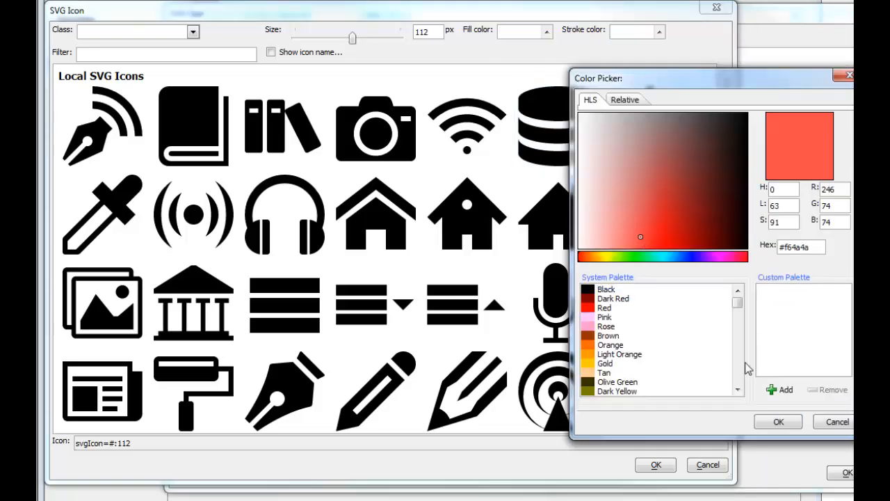
pyautogui.click(779, 422)
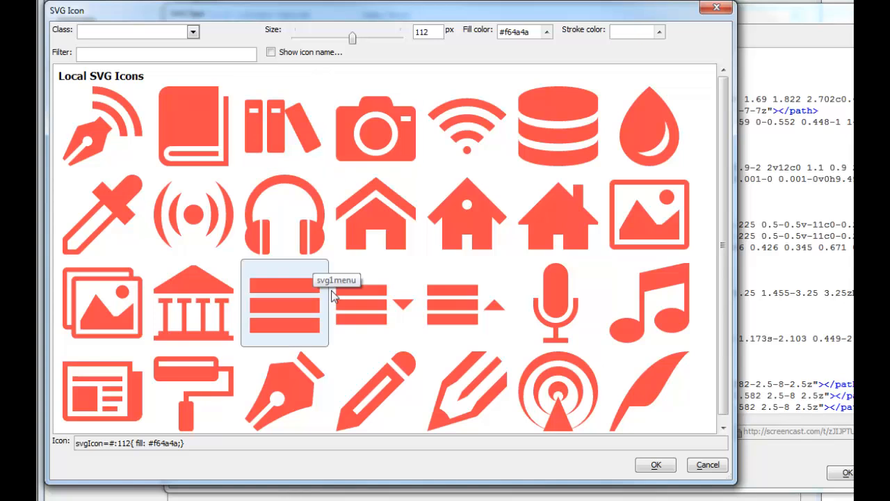
# Preview the local SVG icons in fill colour #55ec84, and close the preview and the SVG definitions
pyautogui.click(547, 33)
pyautogui.click(644, 257)
pyautogui.moveTo(640, 237); pyautogui.dragTo(644, 224)
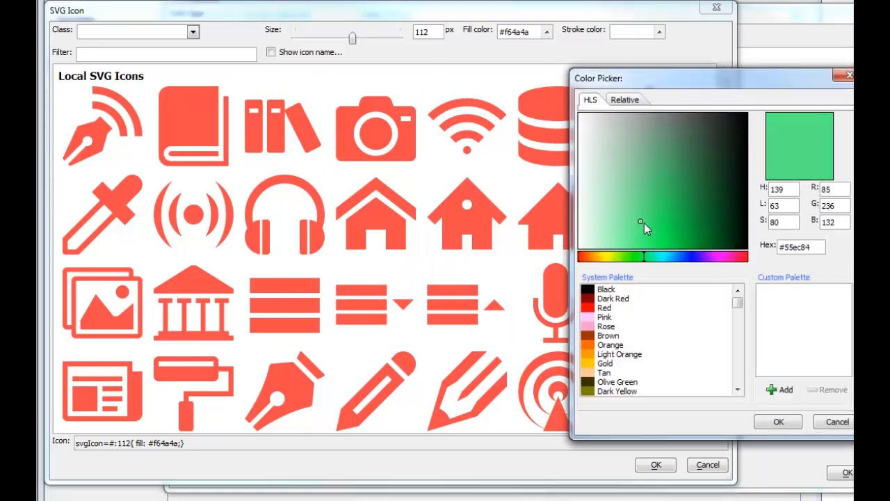
pyautogui.click(779, 422)
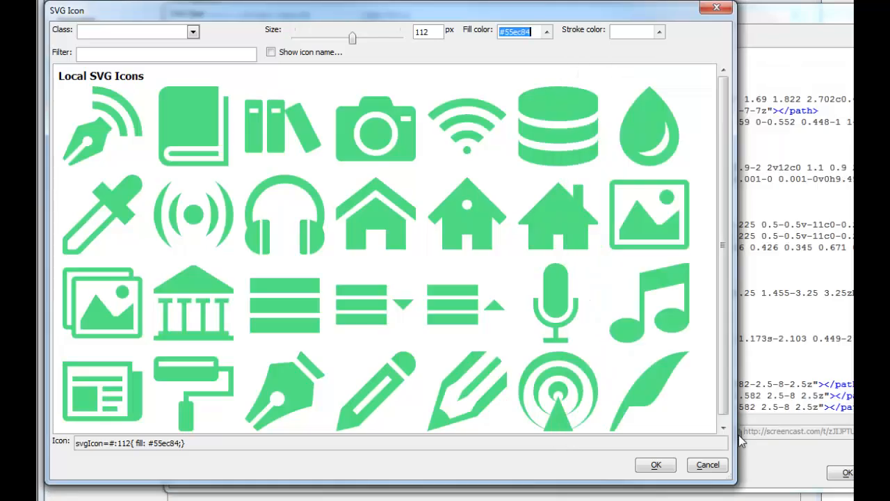
pyautogui.click(658, 465)
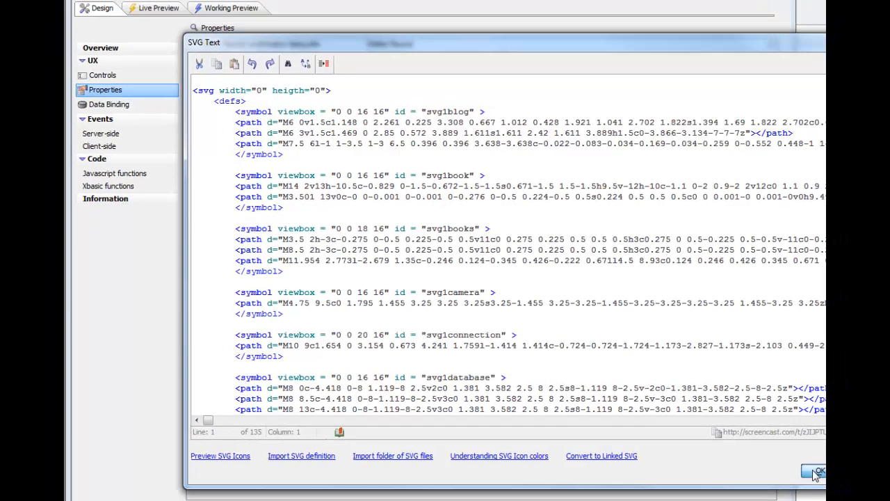
pyautogui.click(843, 474)
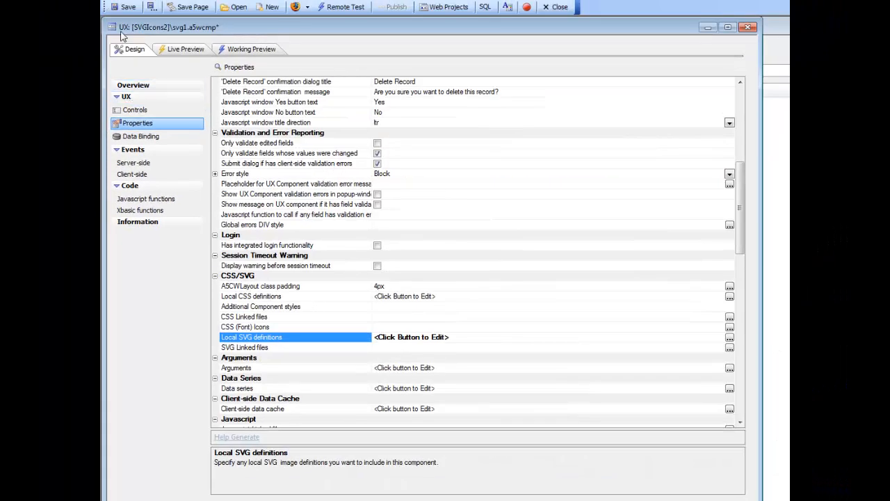
# Save the component and add an Image control to its list of controls
pyautogui.click(124, 7)
pyautogui.click(136, 114)
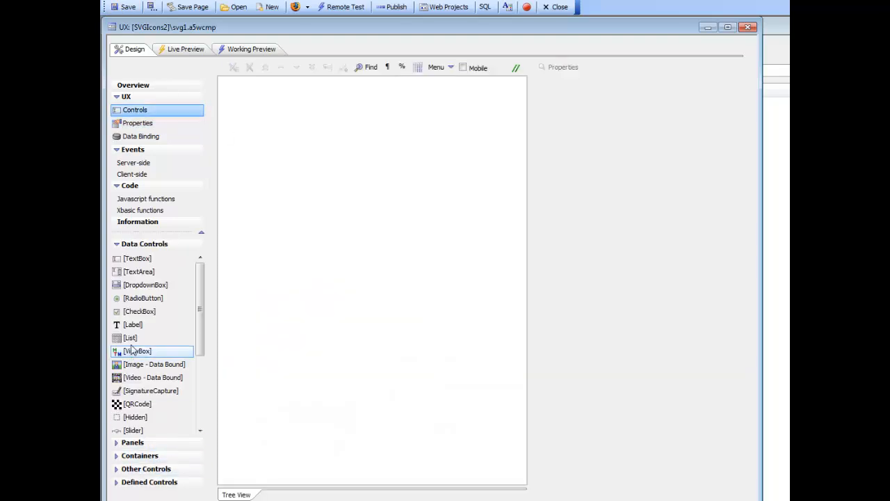
pyautogui.click(149, 468)
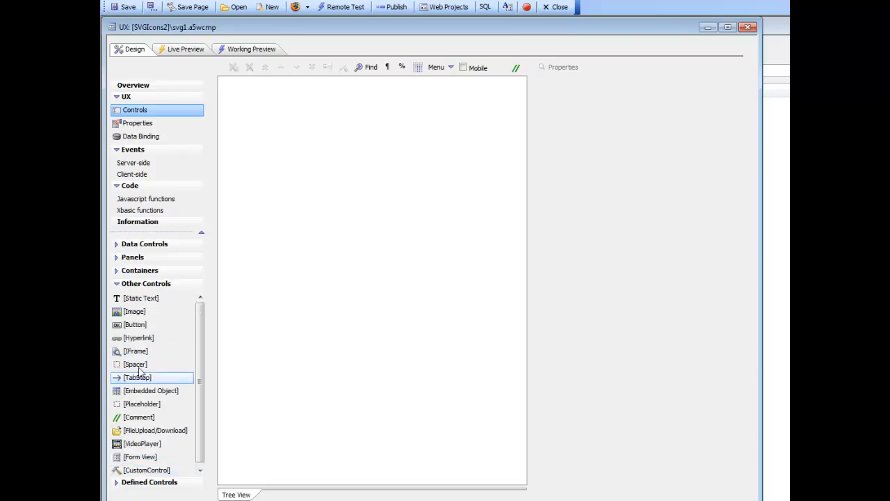
pyautogui.doubleClick(136, 315)
# Specify an SVG icon as the image control's source and set the icon size to 56 px
pyautogui.doubleClick(597, 103)
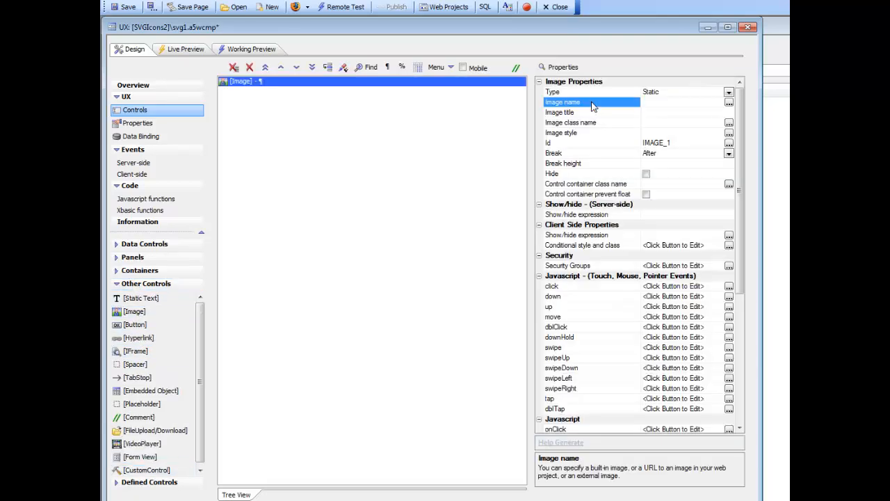
pyautogui.moveTo(536, 73); pyautogui.dragTo(337, 80)
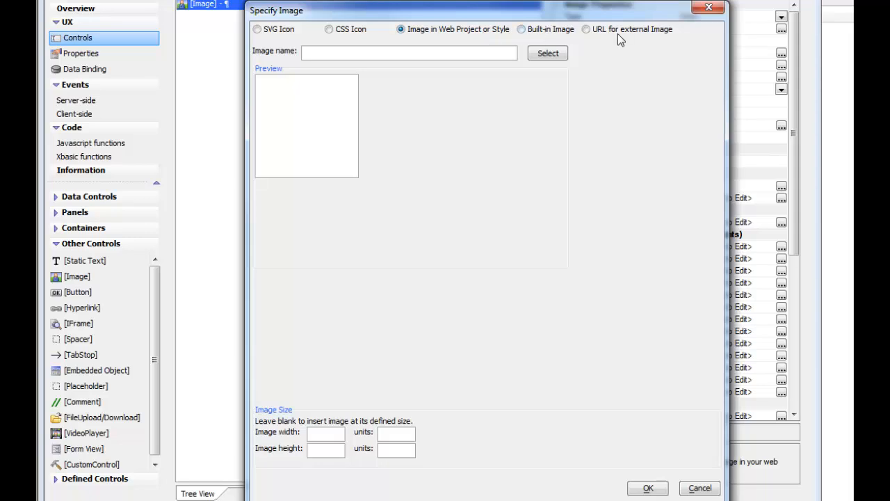
pyautogui.click(263, 30)
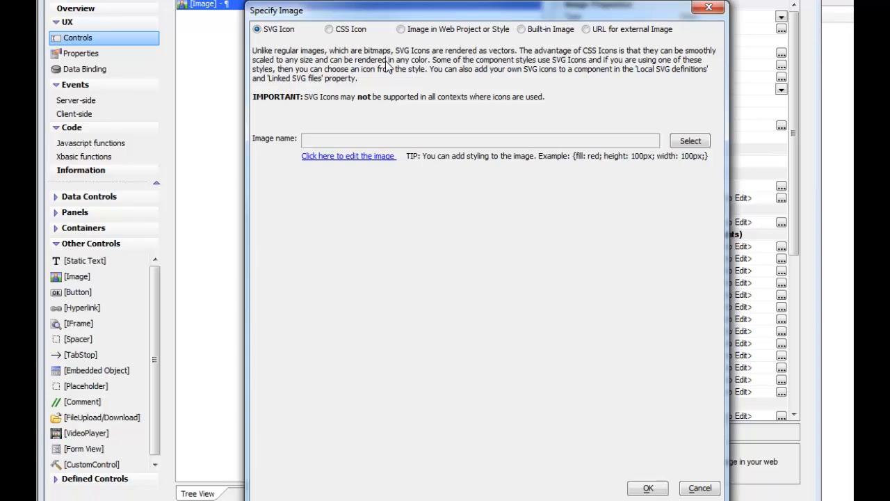
pyautogui.click(679, 141)
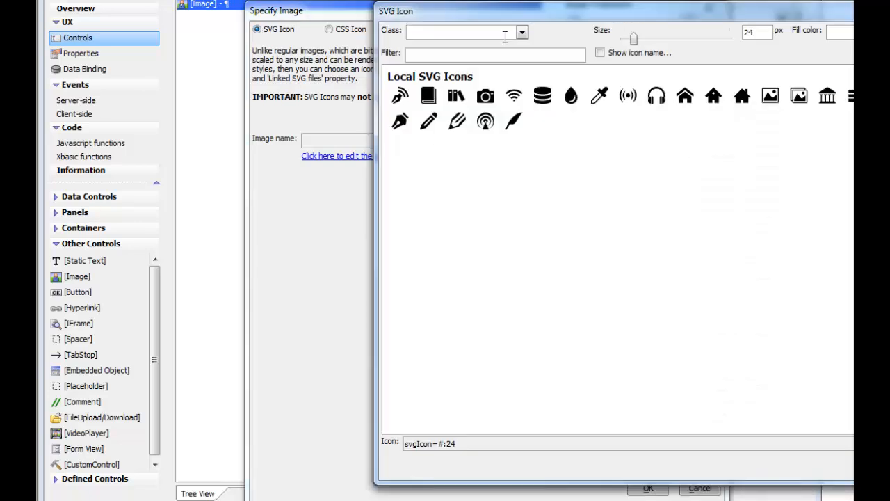
pyautogui.moveTo(618, 20); pyautogui.dragTo(405, 24)
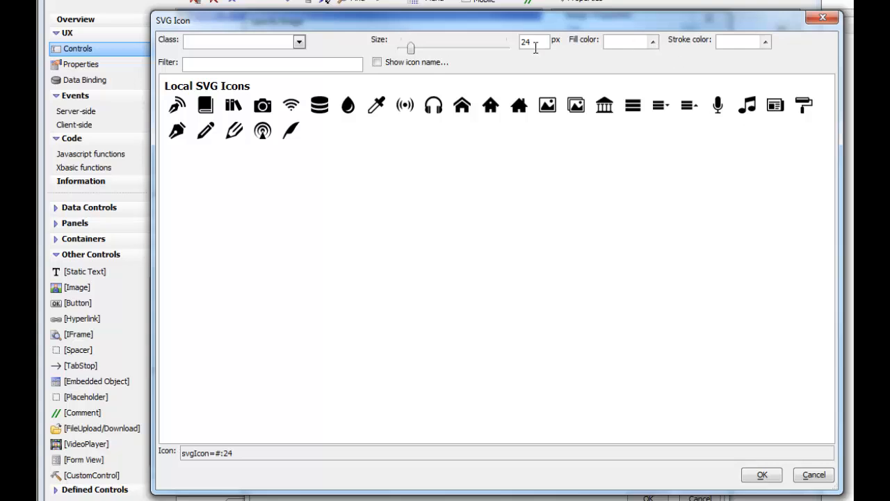
pyautogui.moveTo(411, 49); pyautogui.dragTo(429, 49)
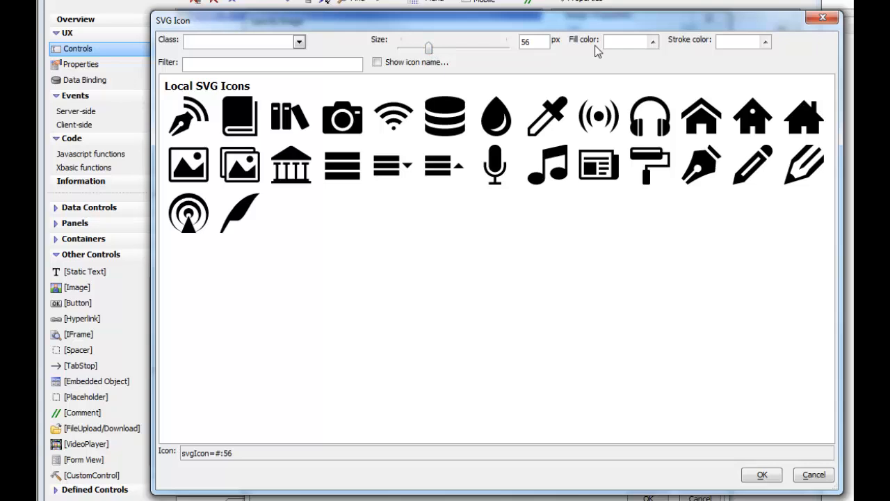
# Assign the svg1database icon with fill colour #77de81 to the image control and check it in the working preview
pyautogui.click(653, 42)
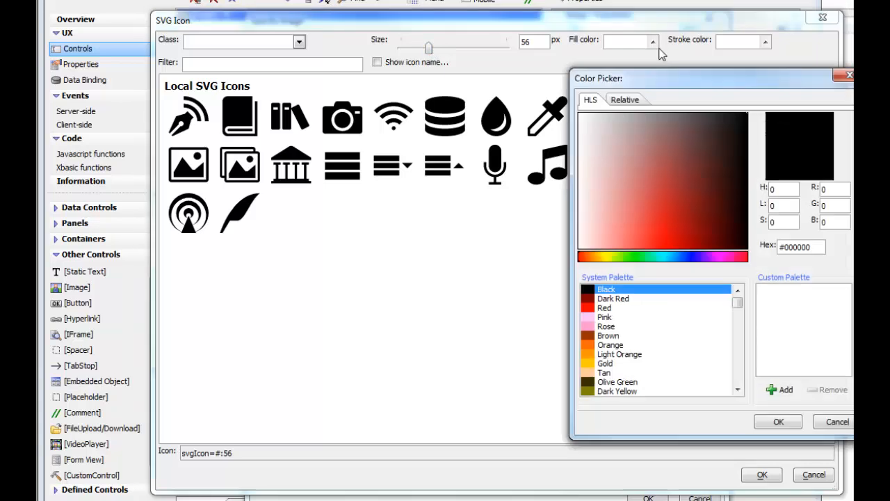
pyautogui.click(639, 256)
pyautogui.click(634, 196)
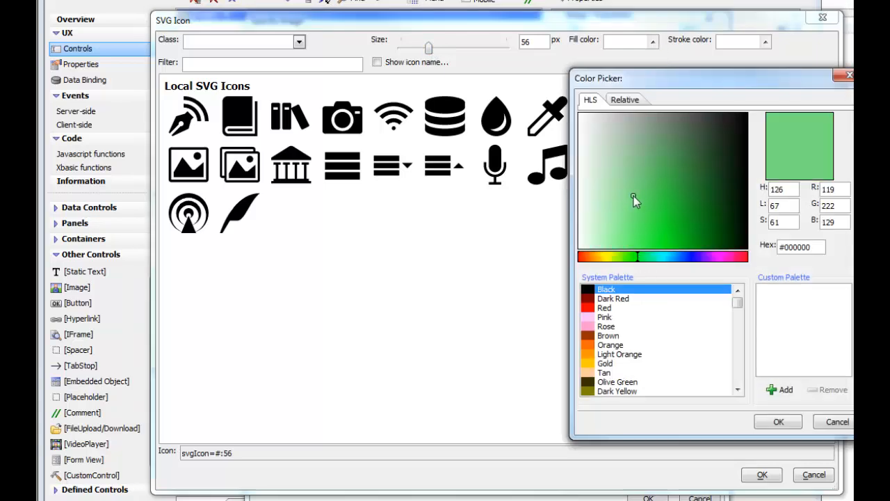
pyautogui.click(776, 422)
pyautogui.click(444, 119)
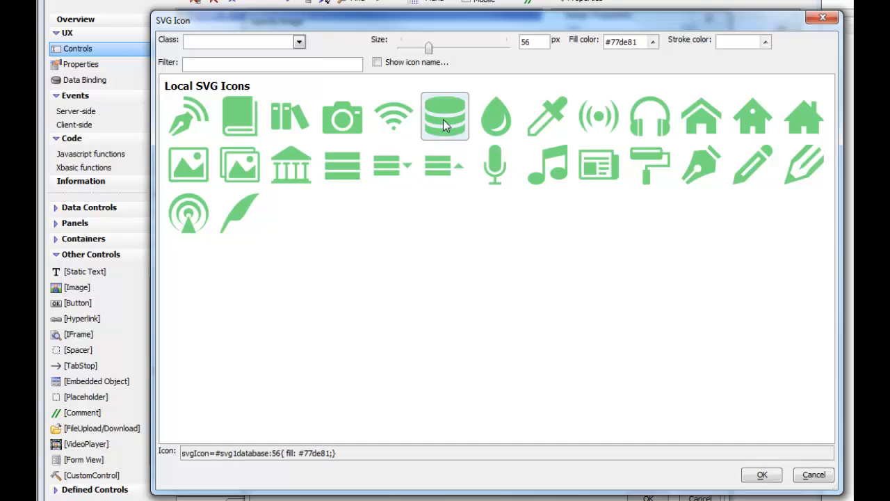
pyautogui.click(764, 476)
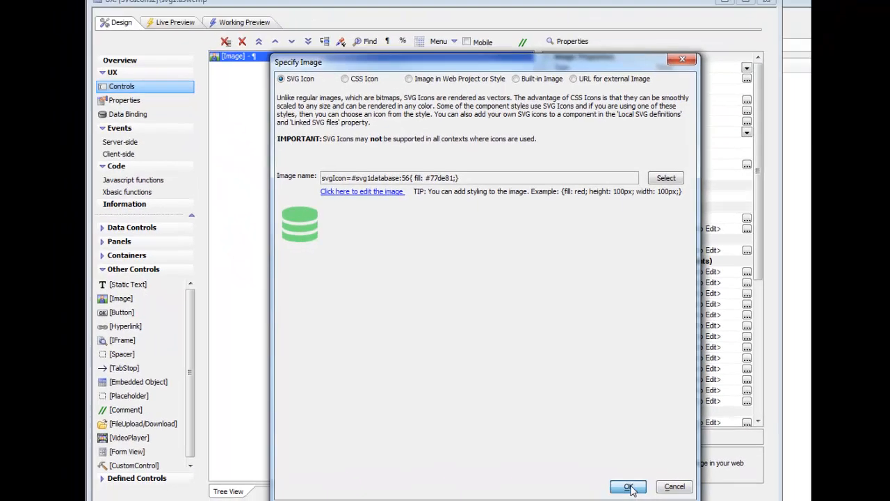
pyautogui.click(628, 487)
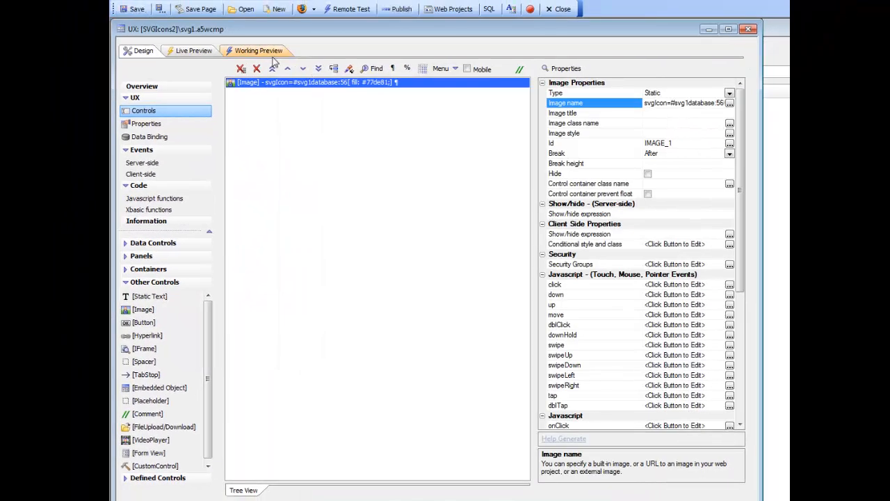
pyautogui.click(256, 50)
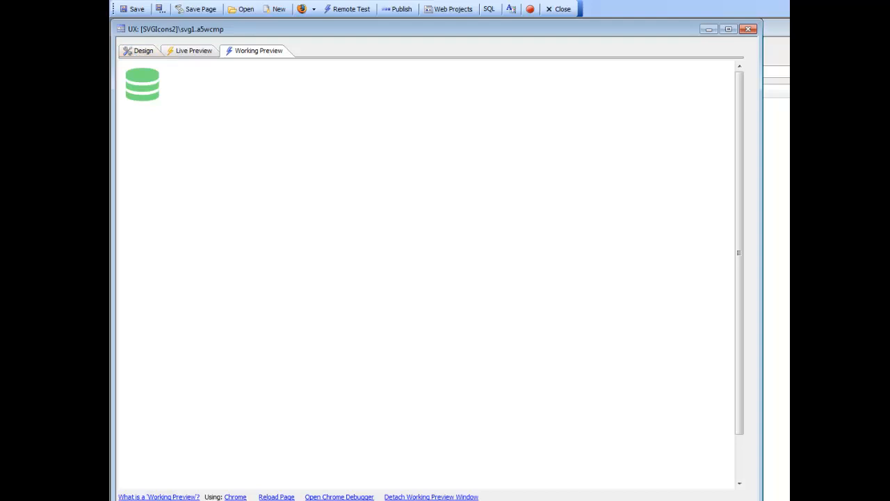
pyautogui.click(130, 51)
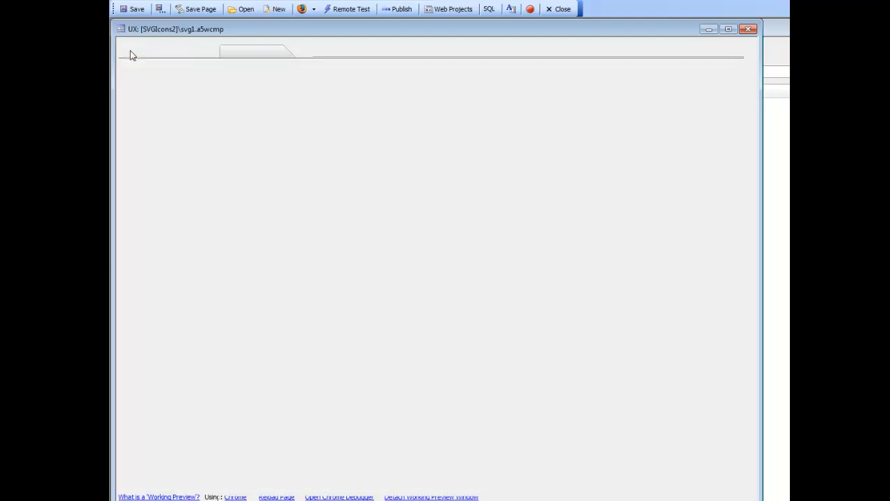
# Edit the image name to set the database icon's size to 156, and check it in the working preview
pyautogui.doubleClick(579, 105)
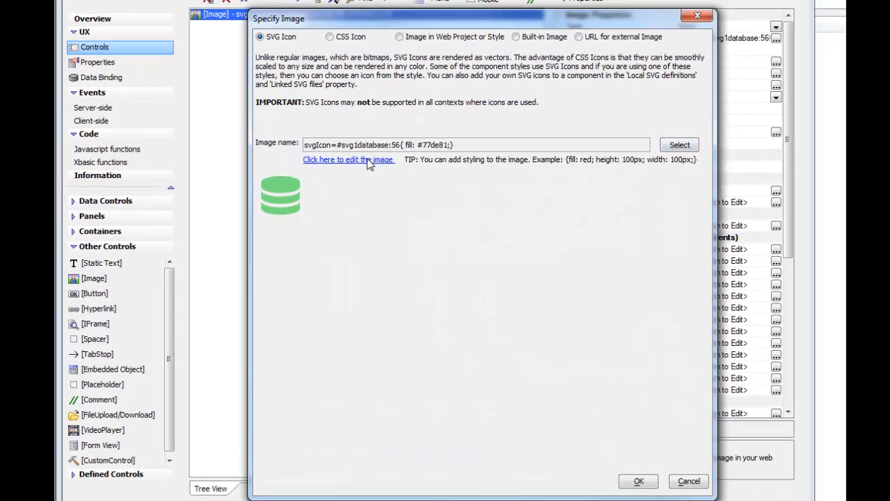
pyautogui.click(348, 159)
pyautogui.click(621, 257)
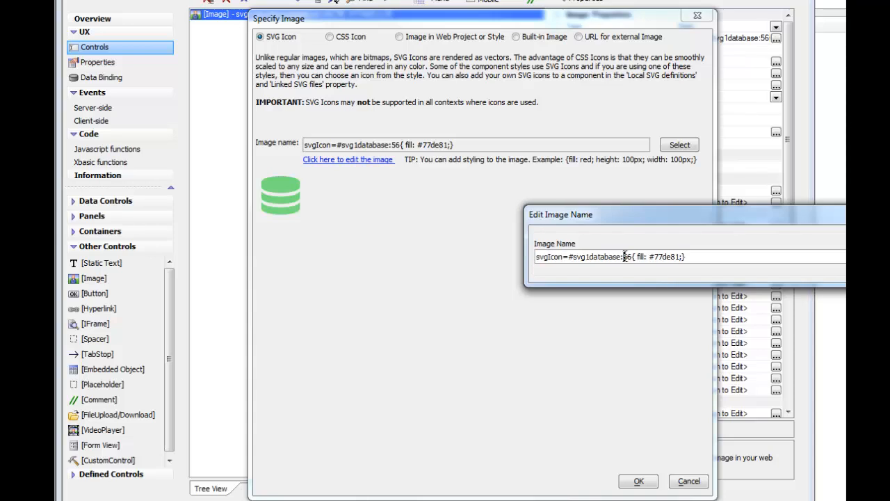
pyautogui.write('1')
pyautogui.press('Return')
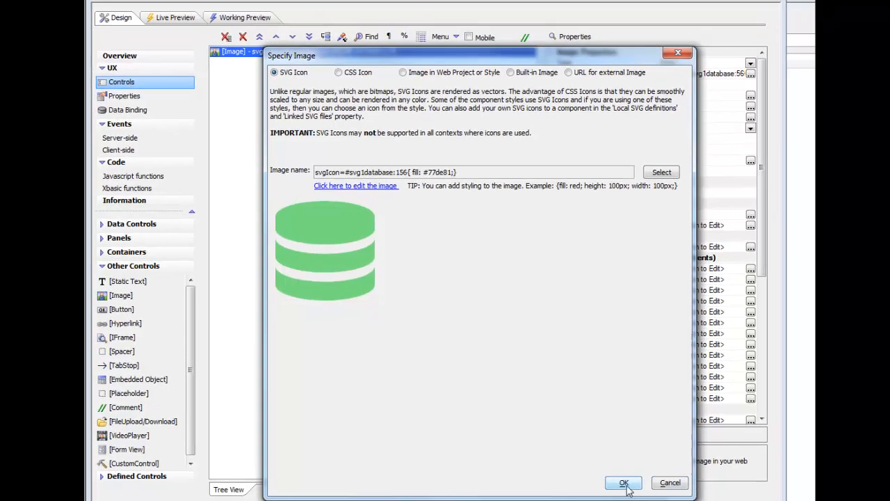
pyautogui.click(639, 481)
pyautogui.click(259, 55)
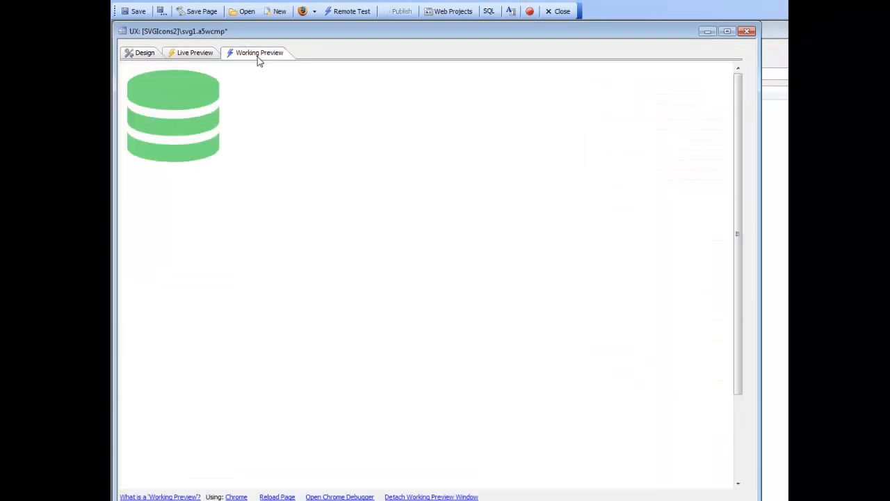
pyautogui.click(141, 54)
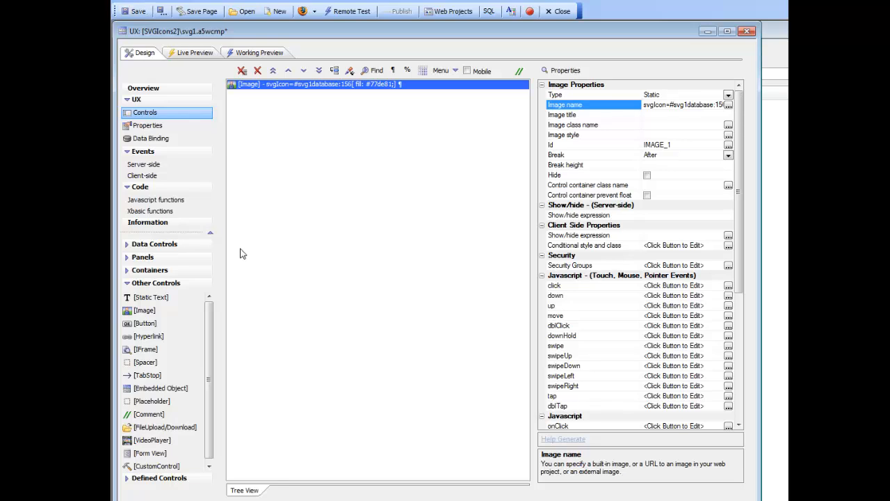
# Add a second Image control and specify a CSS icon from the materialIcons source as its image
pyautogui.click(143, 314)
pyautogui.click(595, 105)
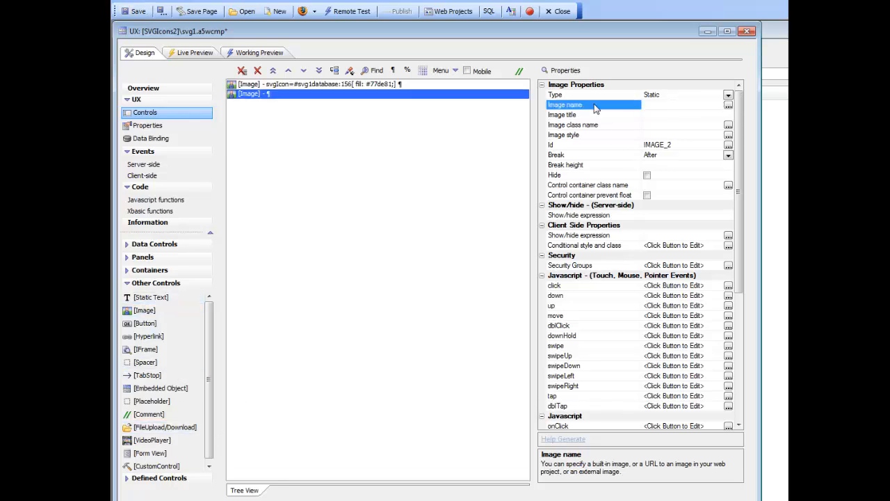
pyautogui.doubleClick(594, 108)
pyautogui.click(558, 97)
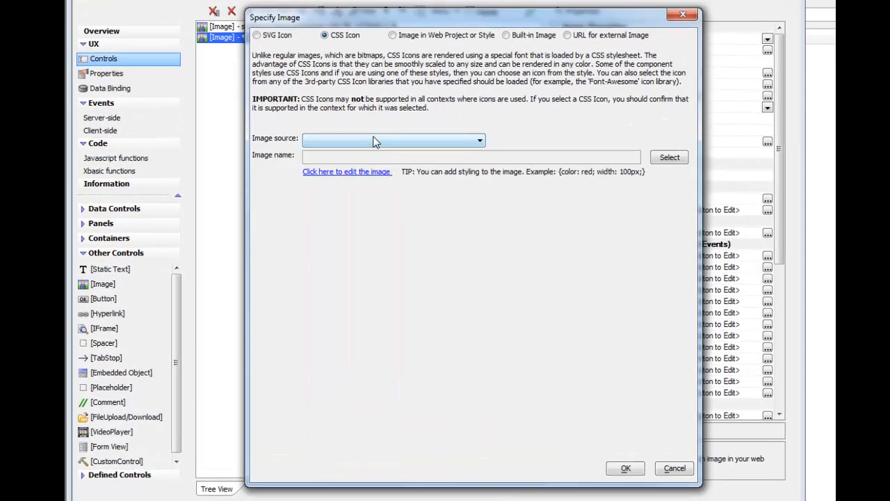
pyautogui.click(373, 142)
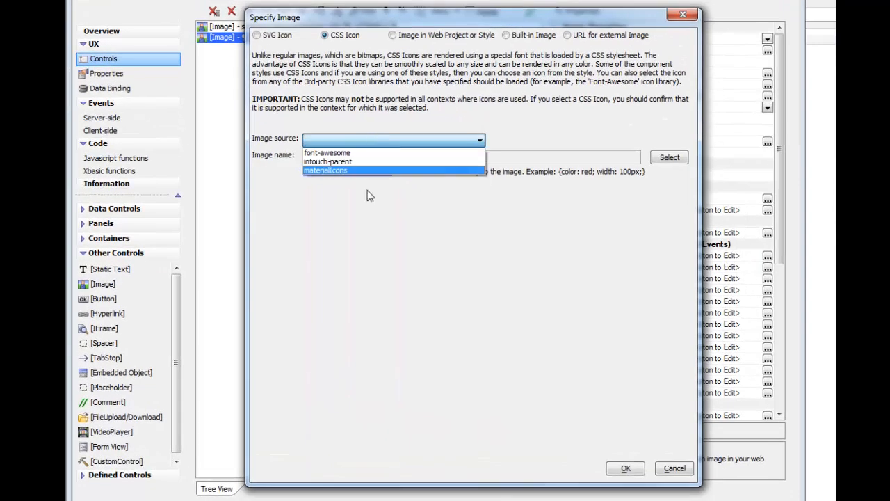
pyautogui.click(327, 170)
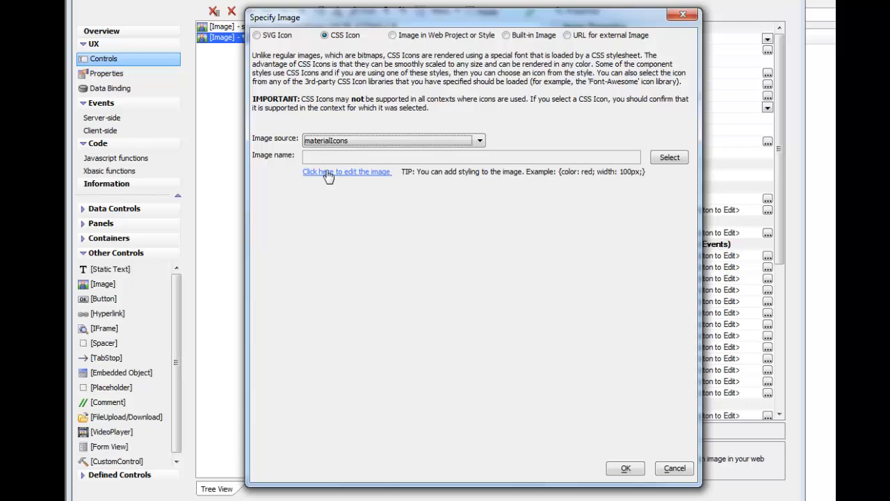
# Set the CSS icon size to 83 px and choose the mi-Add-Box icon from the materialIcons set
pyautogui.click(670, 158)
pyautogui.moveTo(541, 76); pyautogui.dragTo(334, 37)
pyautogui.moveTo(550, 67); pyautogui.dragTo(586, 67)
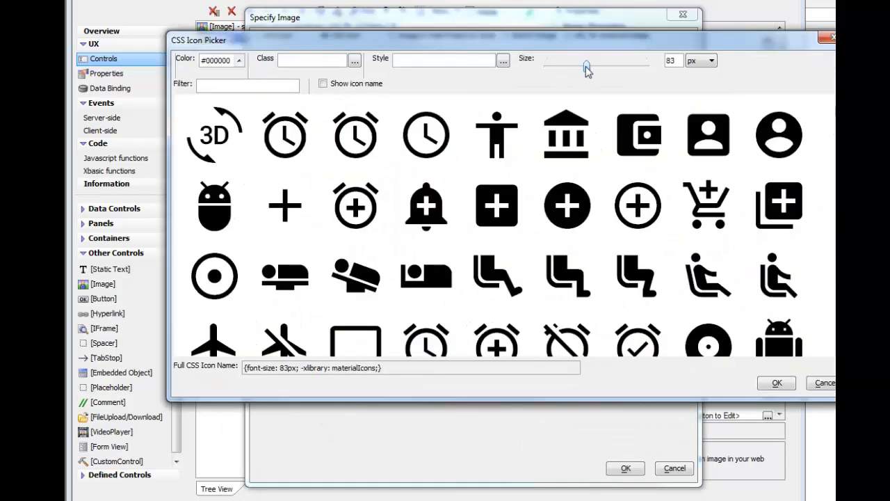
pyautogui.click(517, 221)
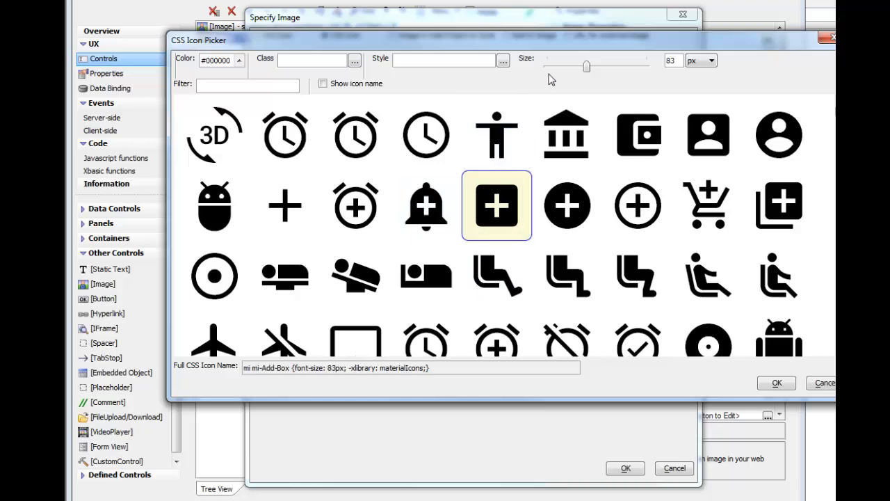
pyautogui.click(504, 61)
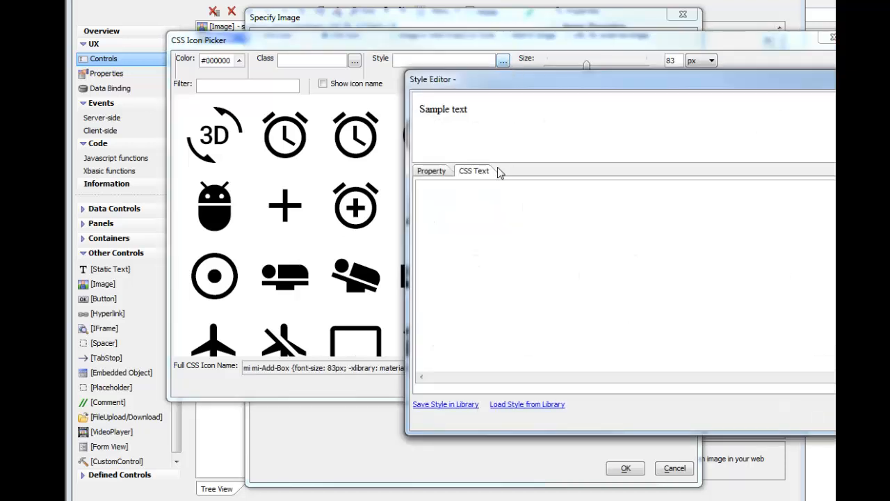
pyautogui.press('Escape')
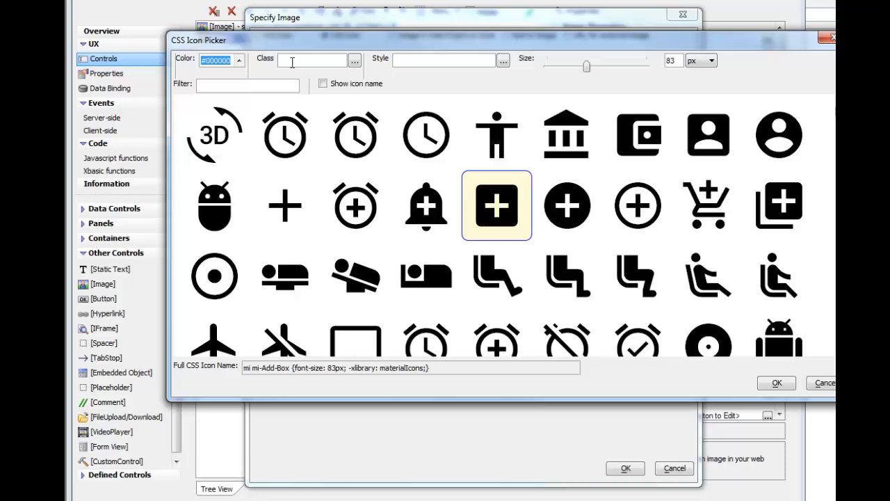
# Set the CSS icon's colour to the orange shade #f38458
pyautogui.click(239, 61)
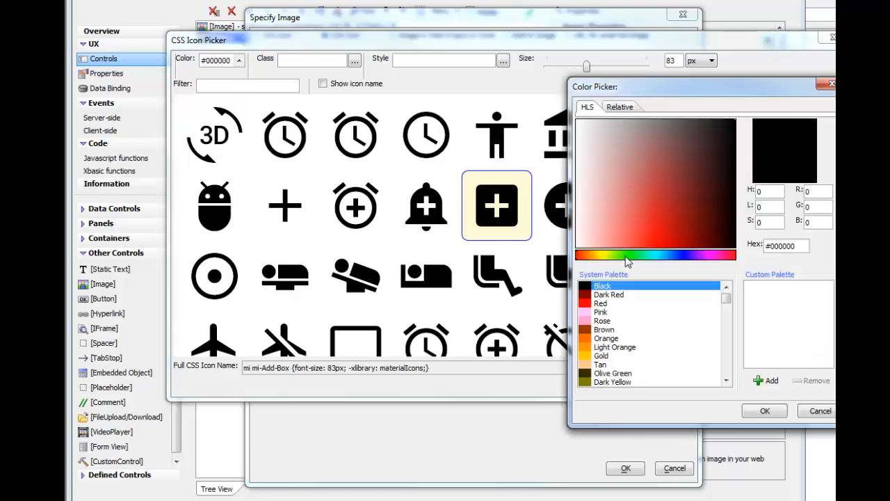
pyautogui.click(585, 256)
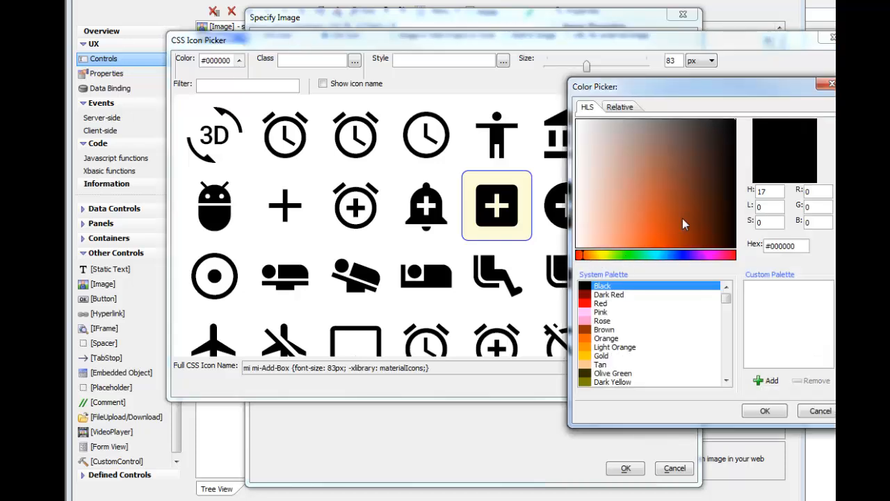
pyautogui.click(683, 218)
pyautogui.click(631, 231)
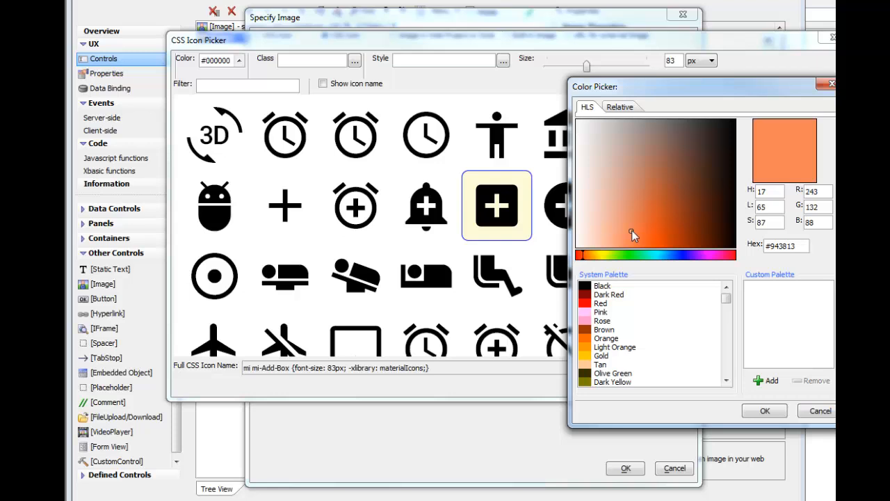
pyautogui.click(765, 410)
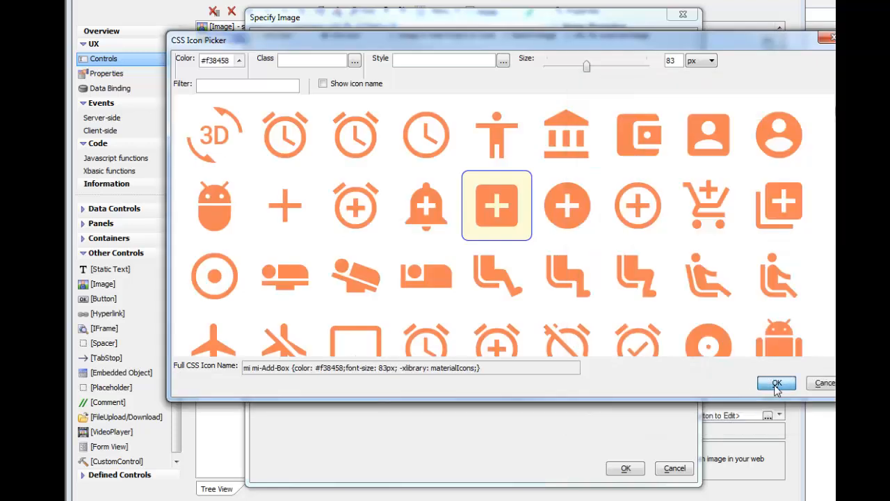
# Apply the Add-Box icon to the second image control, save the component and check it in the working preview
pyautogui.click(777, 383)
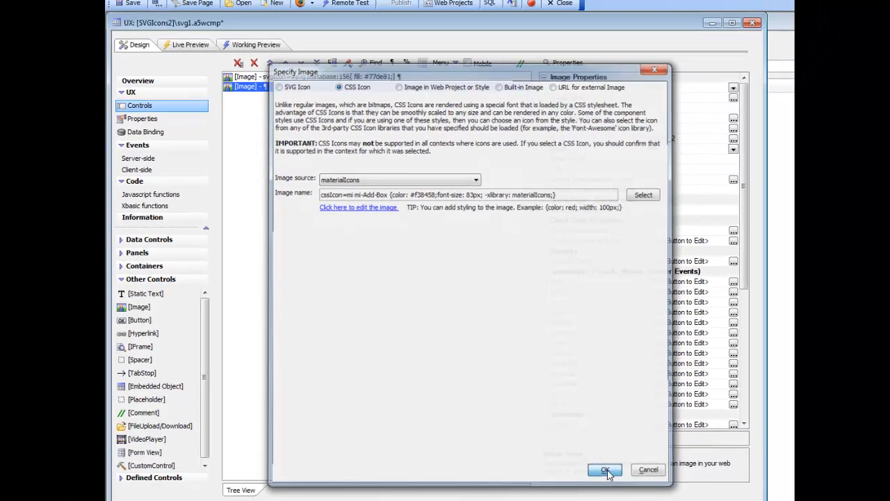
pyautogui.click(626, 468)
pyautogui.click(130, 8)
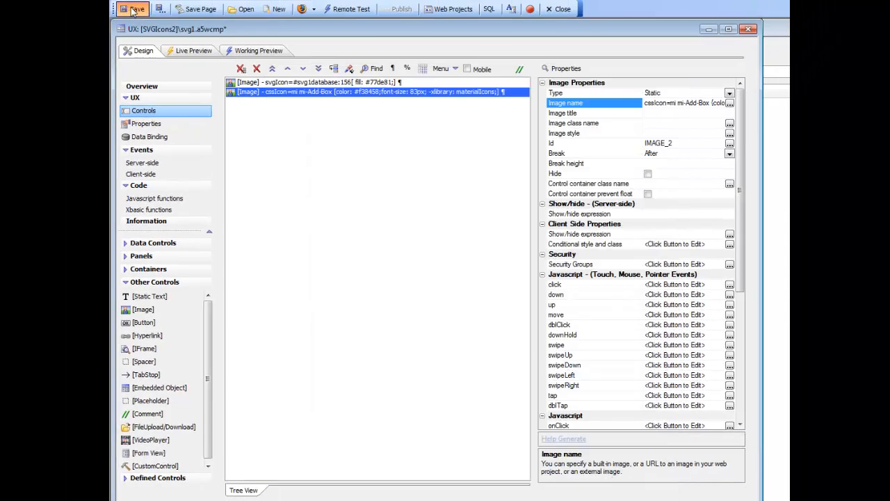
pyautogui.click(259, 55)
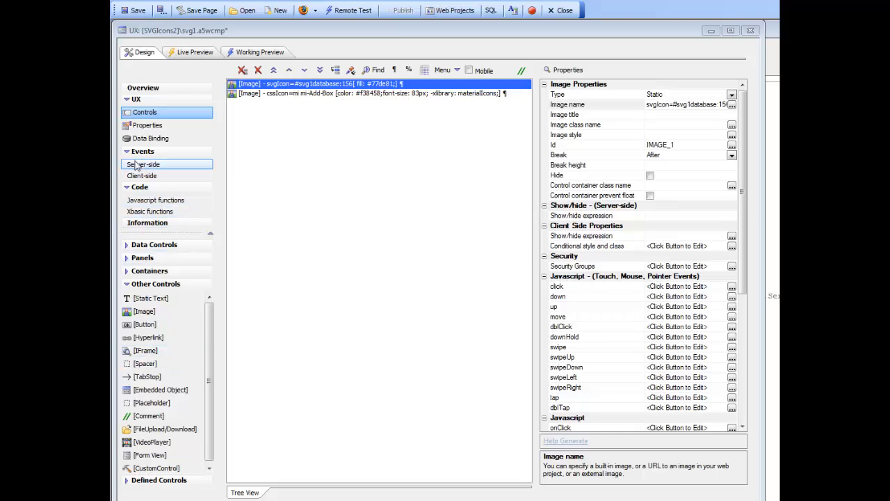
# Open the Local SVG definitions in the component's properties for editing
pyautogui.click(144, 128)
pyautogui.click(144, 125)
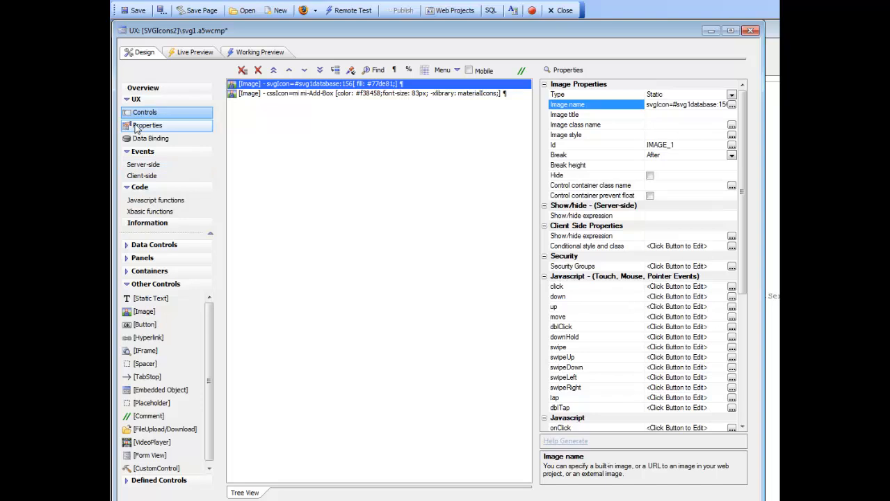
pyautogui.doubleClick(266, 338)
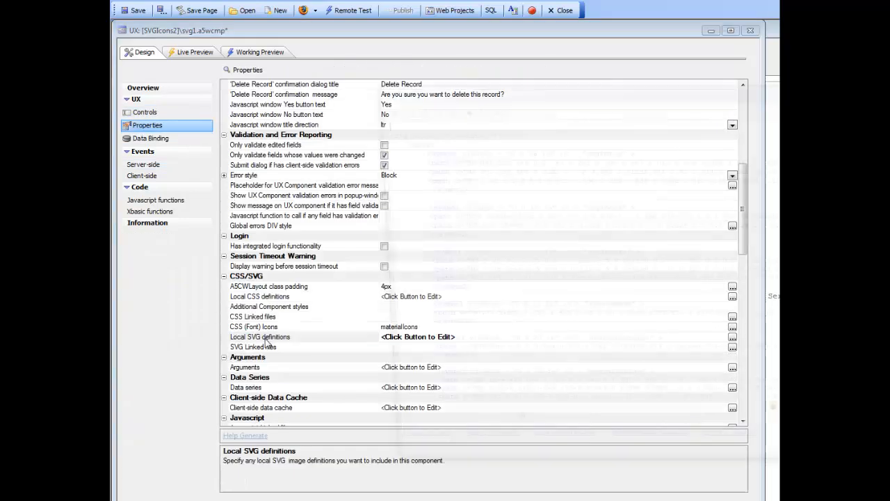
pyautogui.moveTo(439, 96); pyautogui.dragTo(266, 33)
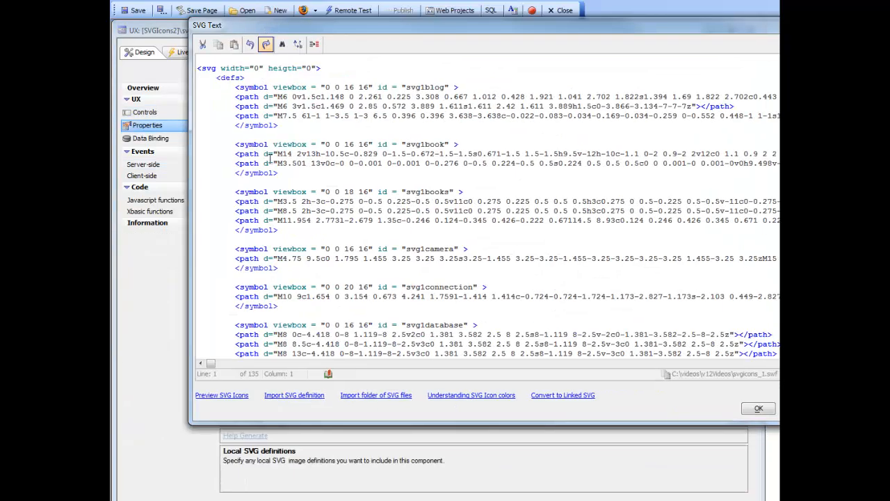
# Preview the icons contained in the local SVG definitions and return to the SVG text
pyautogui.click(219, 395)
pyautogui.moveTo(597, 98); pyautogui.dragTo(383, 93)
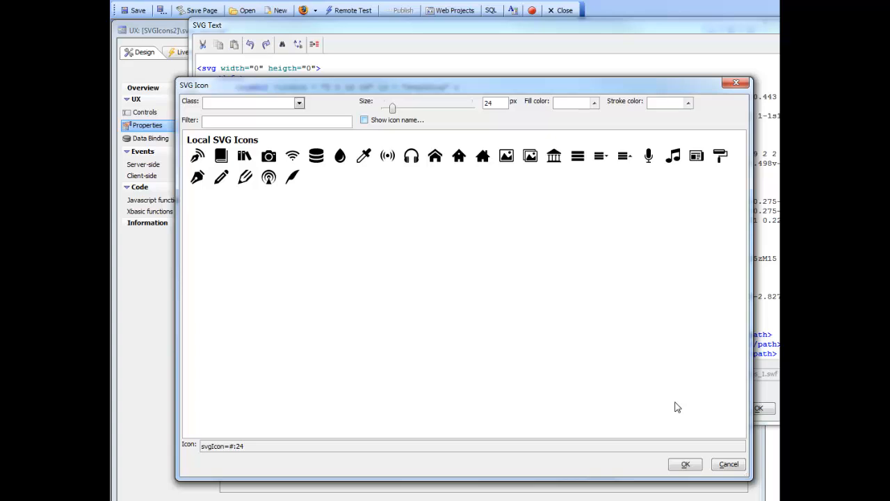
pyautogui.click(732, 467)
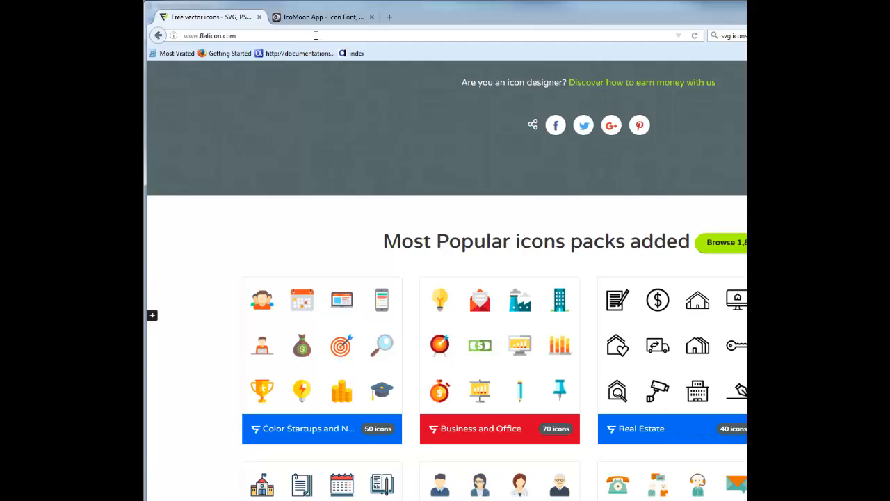
# Switch to Firefox and look through the IcoMoon and Flaticon sites for SVG icon packs
pyautogui.click(304, 19)
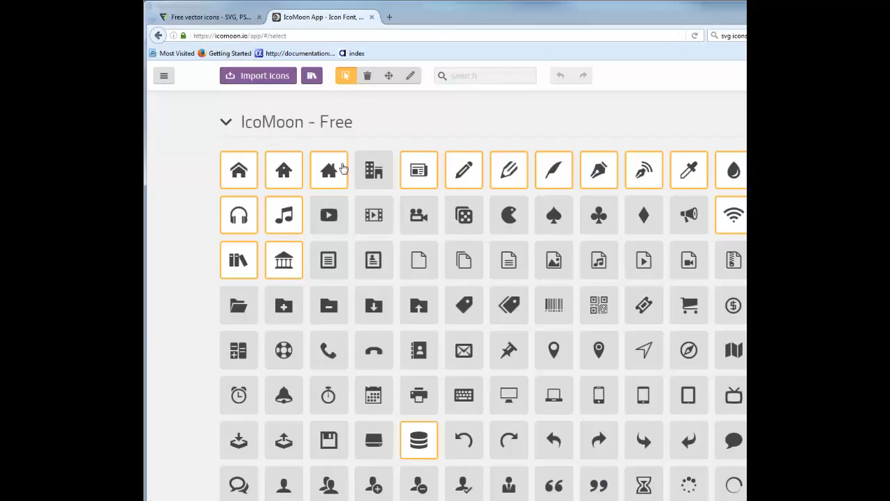
pyautogui.click(197, 18)
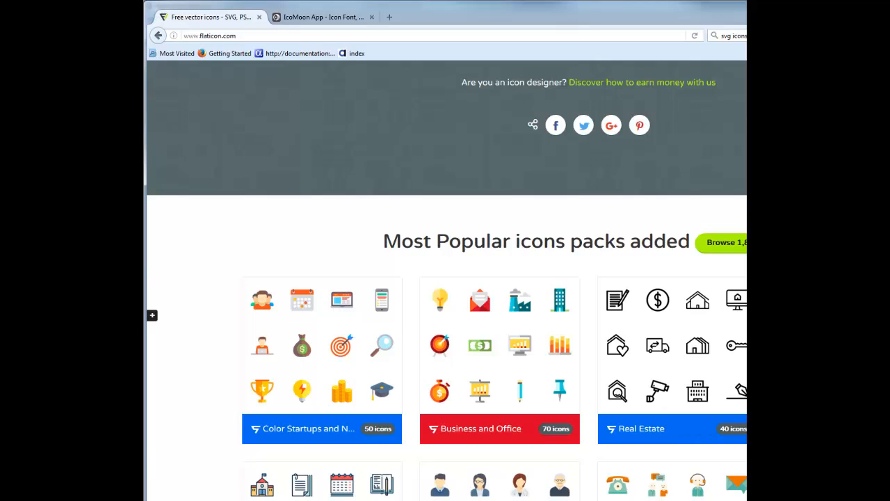
pyautogui.scroll(-9, 591, 403)
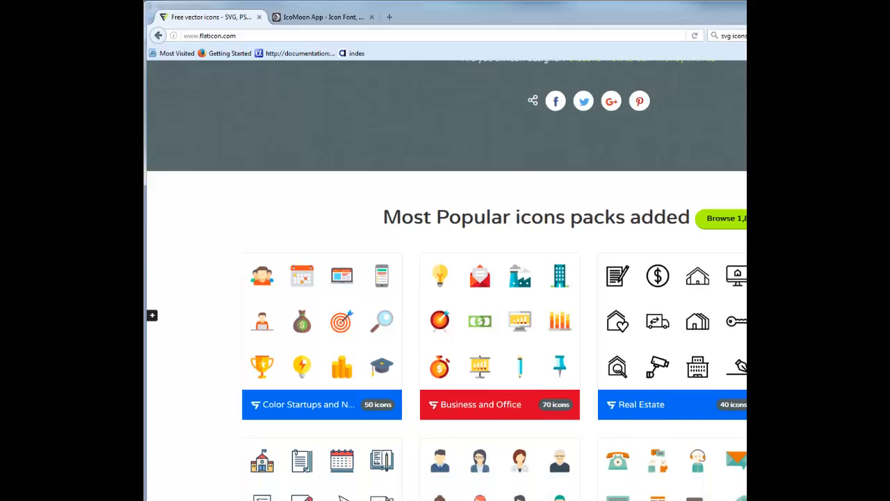
pyautogui.scroll(4, 591, 403)
pyautogui.scroll(4, 446, 278)
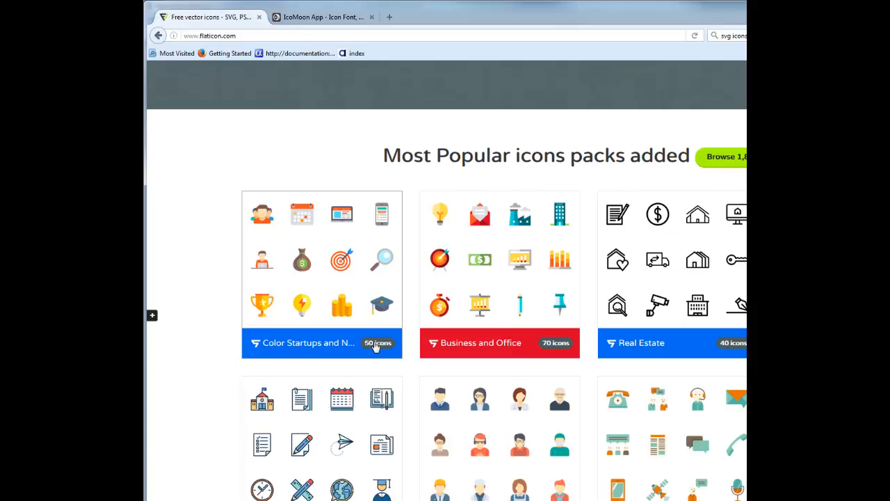
# Download the Color Startups and New Business icon pack from Flaticon and open the zip file with Windows Explorer
pyautogui.click(376, 344)
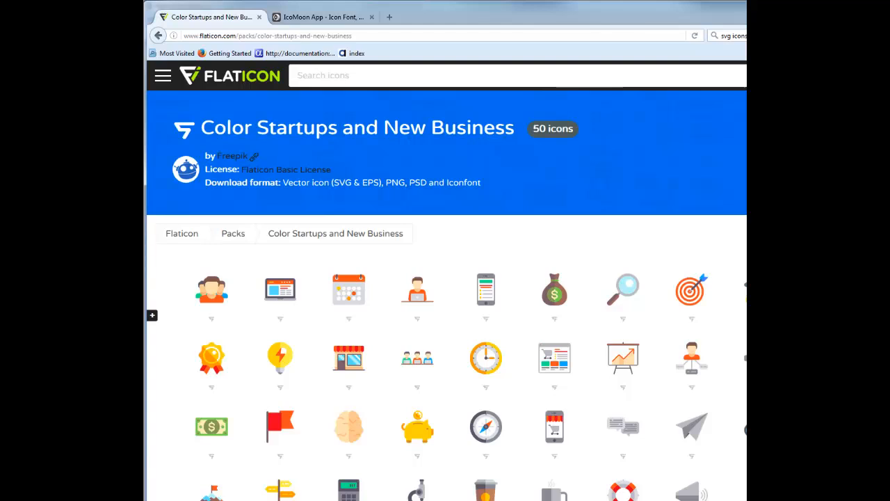
pyautogui.moveTo(889, 268); pyautogui.dragTo(683, 268)
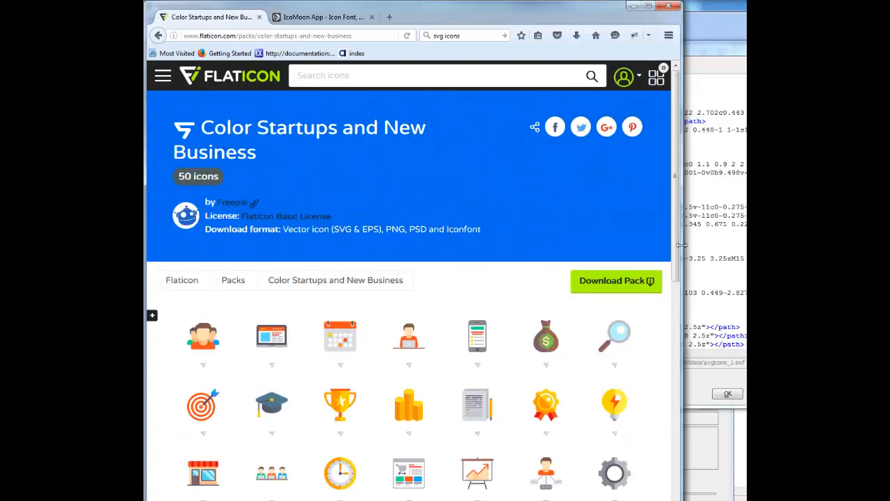
pyautogui.click(605, 286)
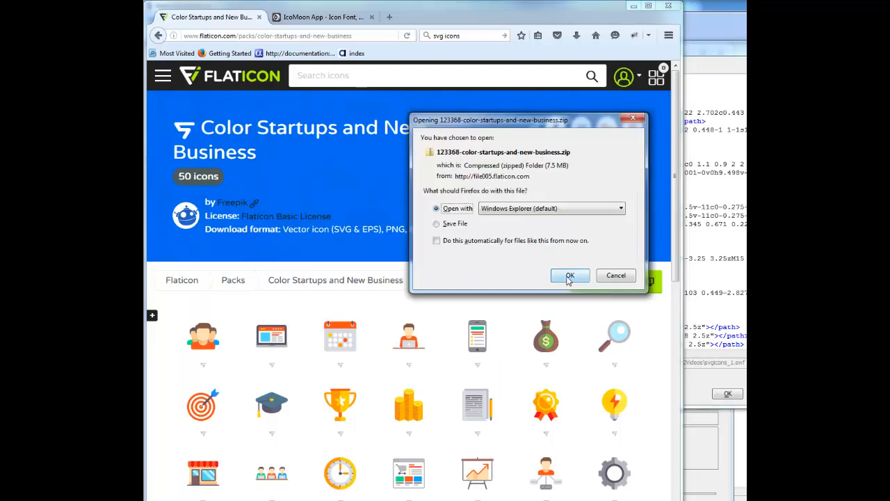
pyautogui.click(569, 277)
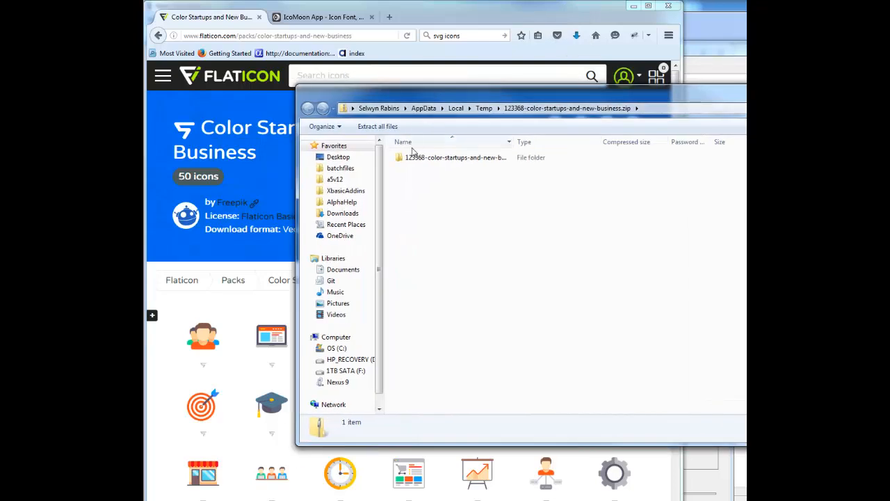
# Extract all files of the downloaded icon pack to the folder c:\svg
pyautogui.click(378, 126)
pyautogui.write('c:\\svg')
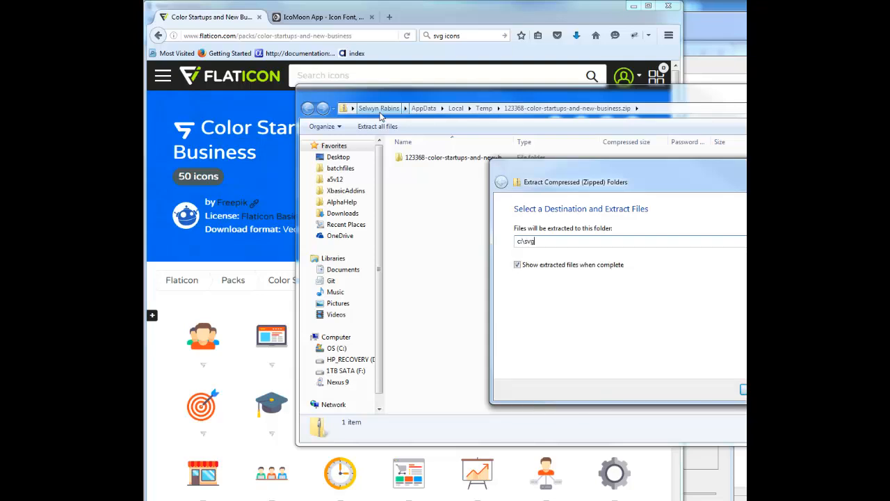
pyautogui.press('Return')
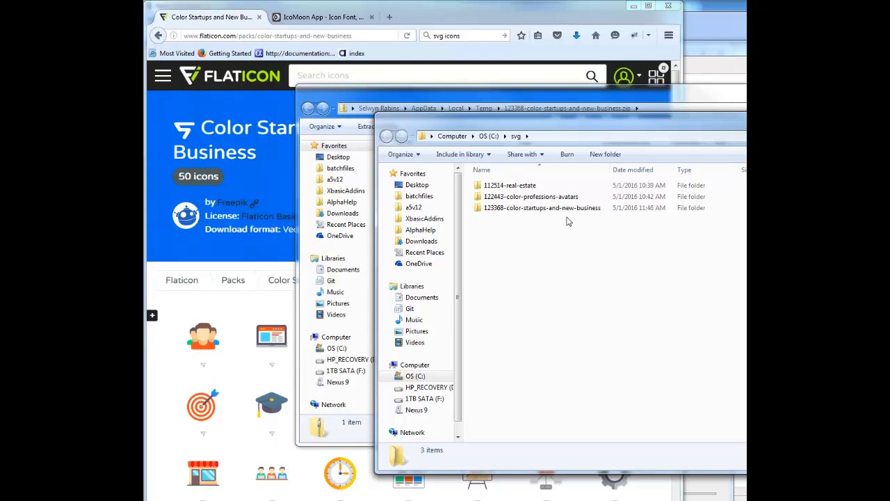
pyautogui.moveTo(487, 126); pyautogui.dragTo(873, 139)
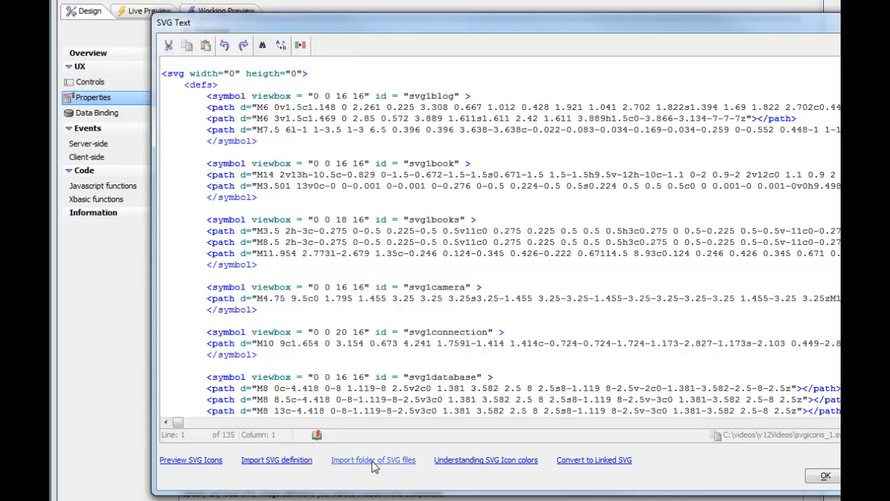
# Start importing a folder of SVG files and browse to c:\svg for the source folder
pyautogui.click(374, 460)
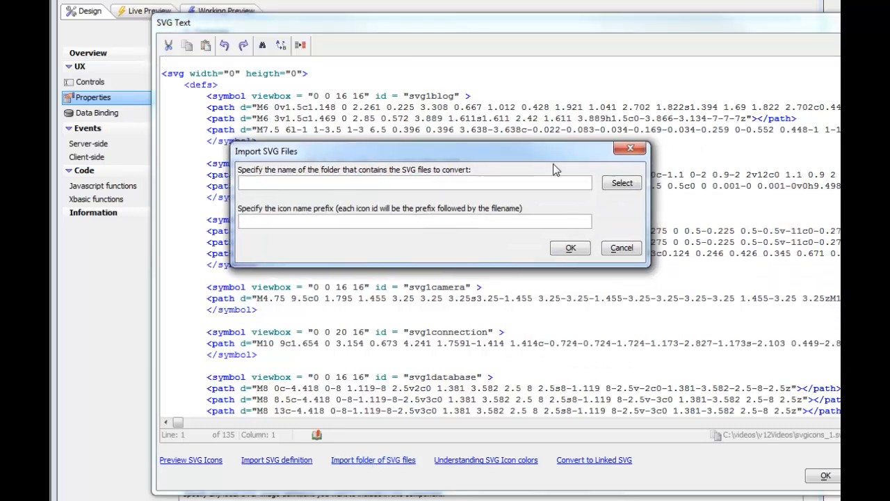
pyautogui.click(620, 183)
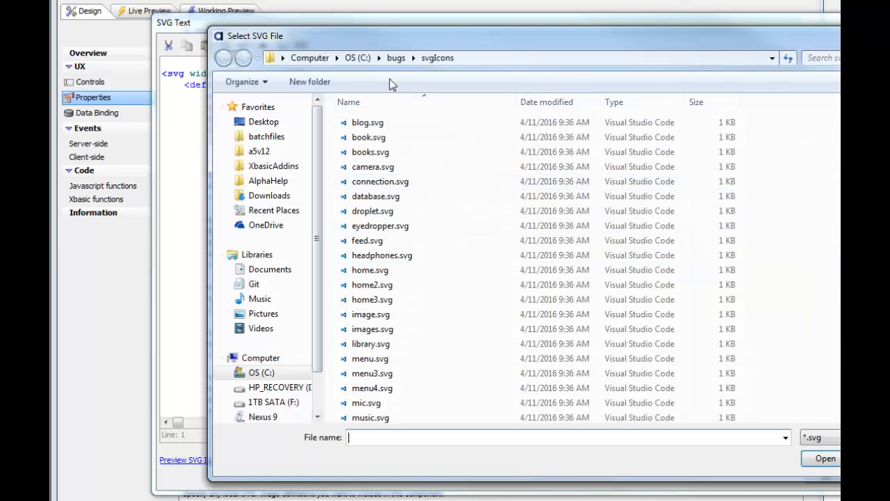
pyautogui.click(491, 57)
pyautogui.write('c')
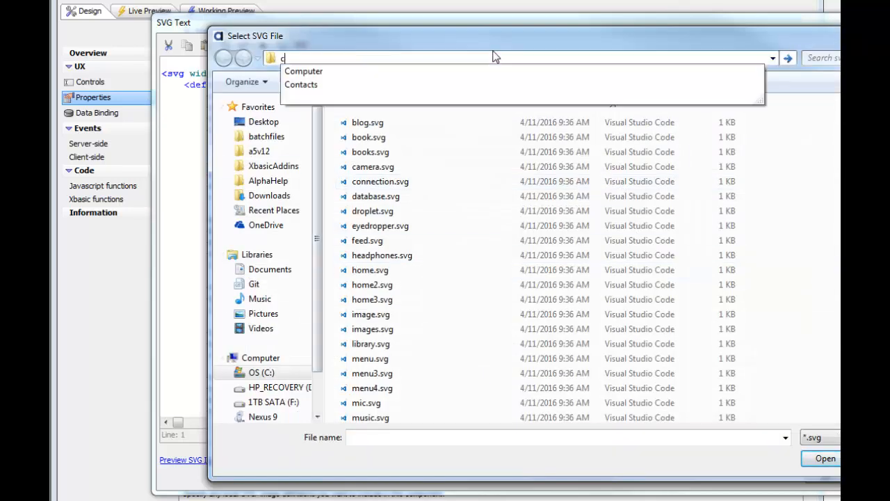
pyautogui.write(':\\svg')
pyautogui.press('Return')
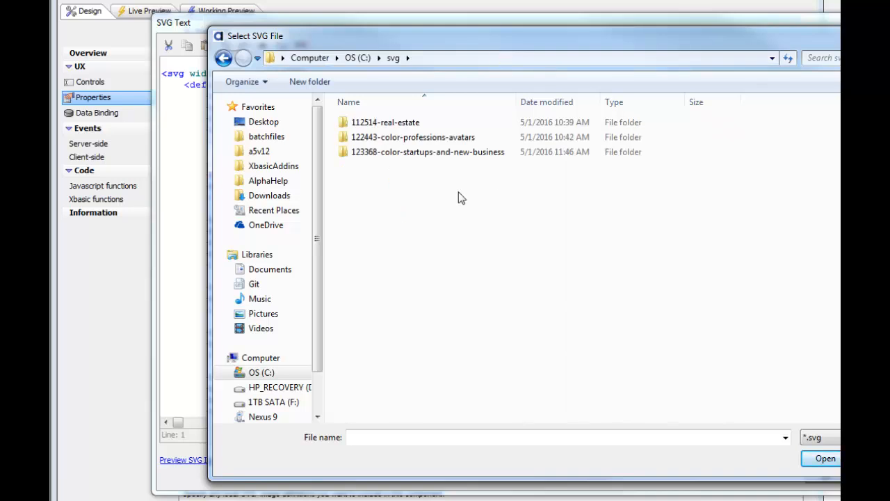
# Import the SVG files from the svg subfolder of 123368-color-startups-and-new-business with the icon name prefix startupIcons_
pyautogui.click(439, 157)
pyautogui.doubleClick(439, 157)
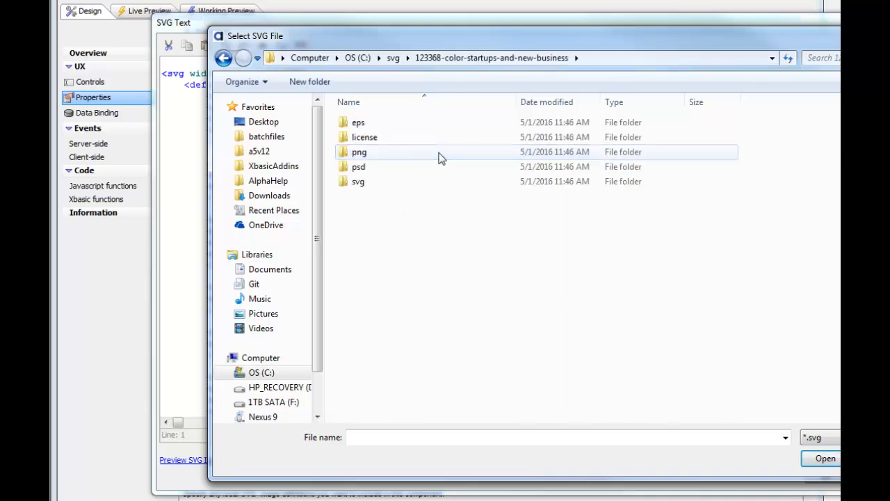
pyautogui.doubleClick(352, 184)
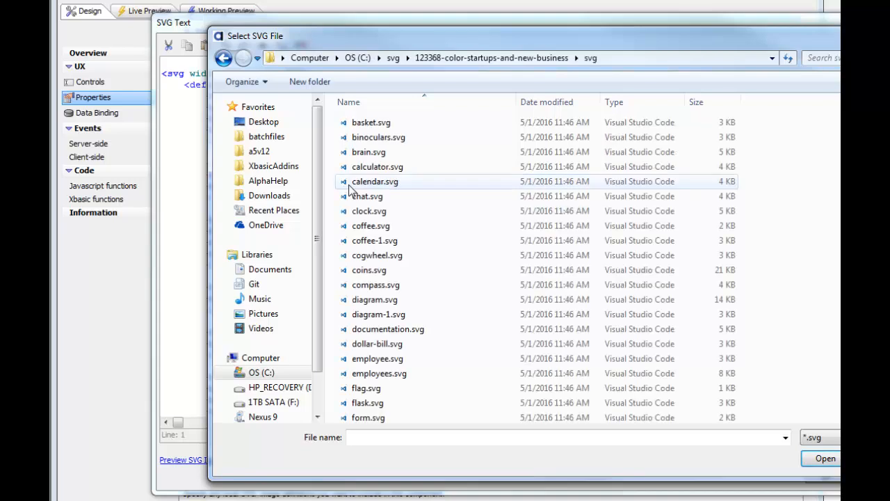
pyautogui.click(364, 124)
pyautogui.doubleClick(366, 126)
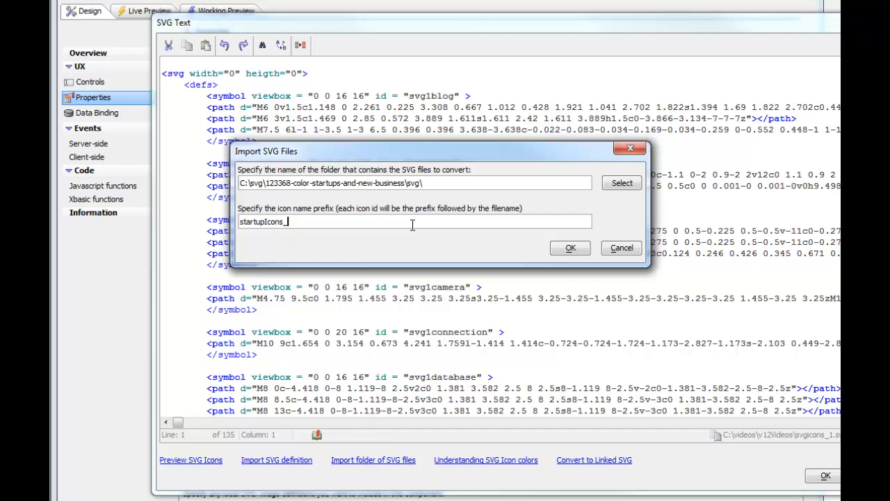
pyautogui.click(570, 249)
# Look through the imported symbol definitions and examine the prefix in the id of the website icon
pyautogui.moveTo(840, 73); pyautogui.dragTo(841, 410)
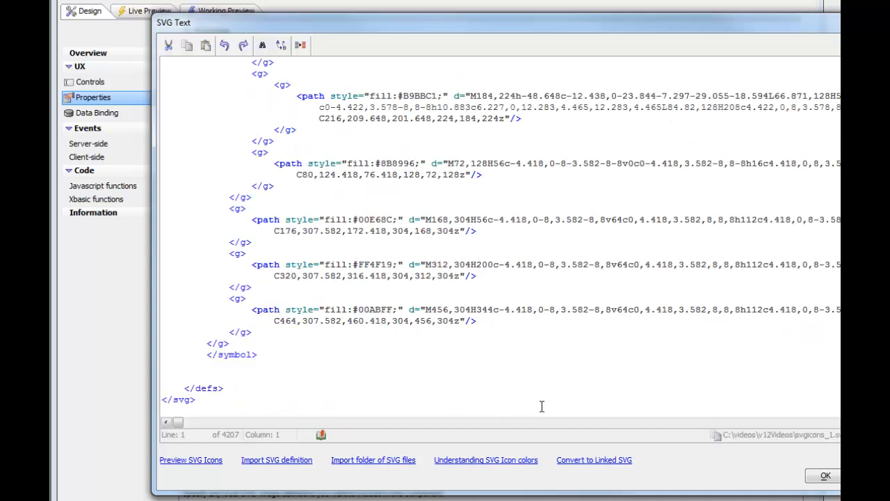
pyautogui.click(343, 286)
pyautogui.scroll(3, 357, 275)
pyautogui.scroll(20, 357, 274)
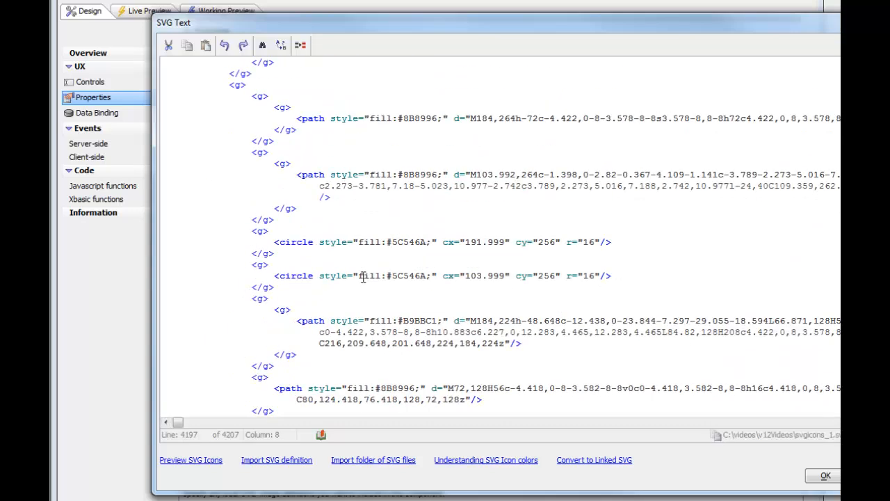
pyautogui.scroll(20, 365, 279)
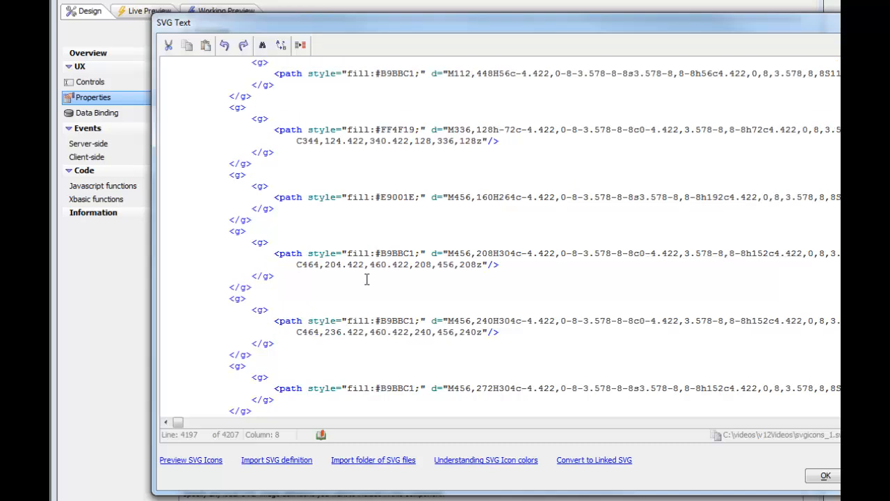
pyautogui.scroll(20, 362, 270)
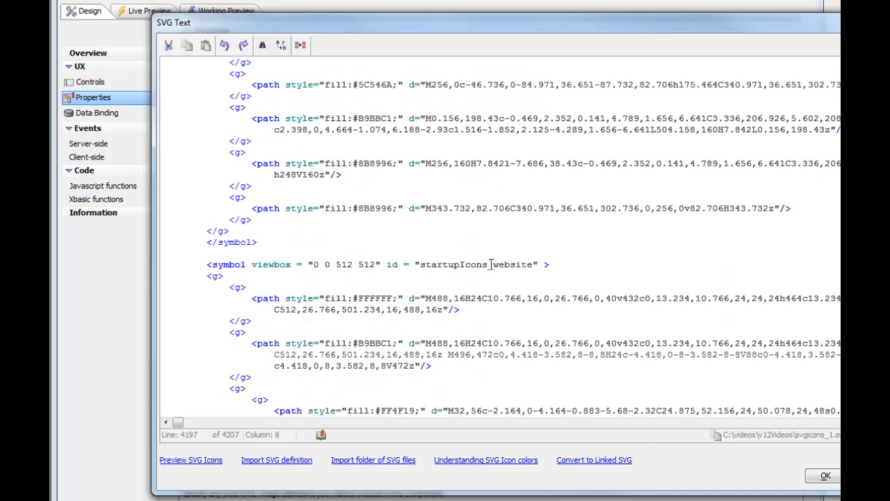
pyautogui.moveTo(421, 265); pyautogui.dragTo(488, 263)
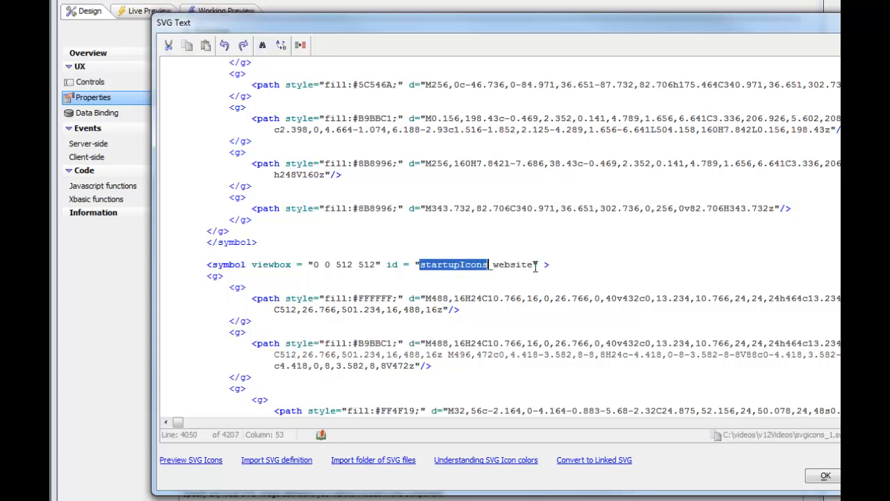
# Preview the local SVG icons at 114 px, select the startupIcons_trophy icon and return to the SVG text
pyautogui.click(191, 460)
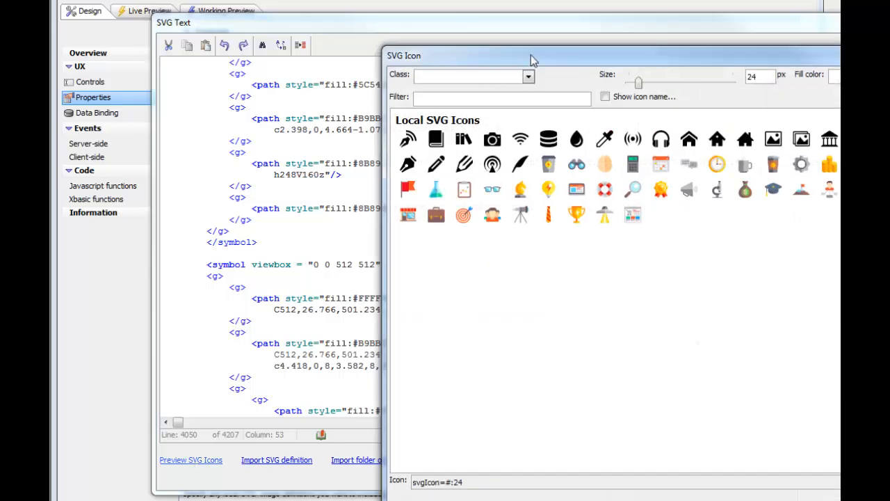
pyautogui.moveTo(531, 55); pyautogui.dragTo(317, 60)
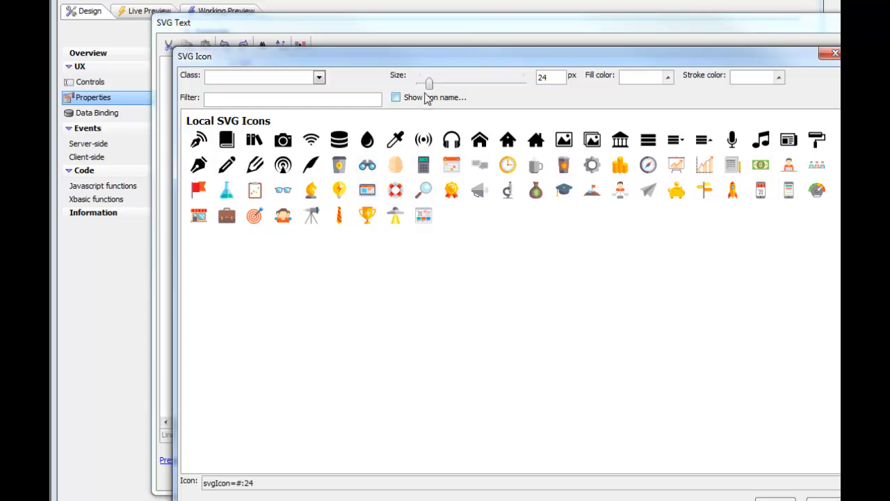
pyautogui.moveTo(430, 82); pyautogui.dragTo(479, 84)
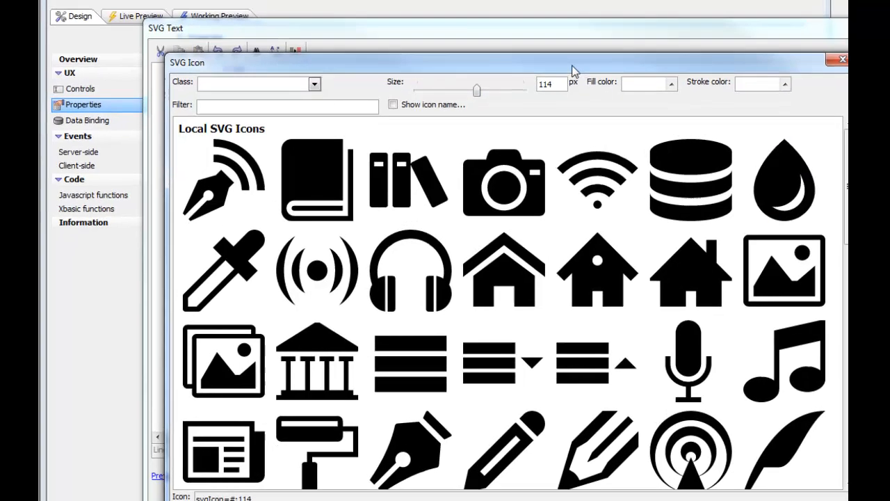
pyautogui.moveTo(572, 59); pyautogui.dragTo(478, 8)
pyautogui.moveTo(748, 125); pyautogui.dragTo(760, 345)
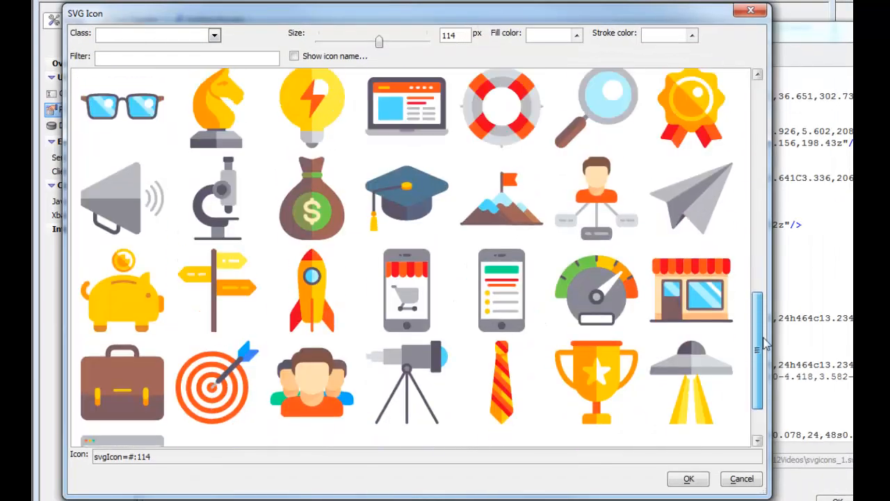
pyautogui.click(596, 379)
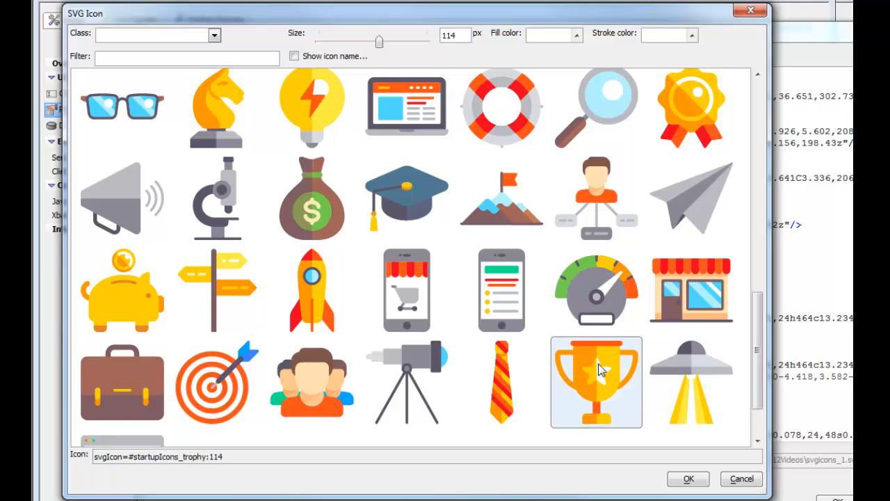
pyautogui.click(689, 480)
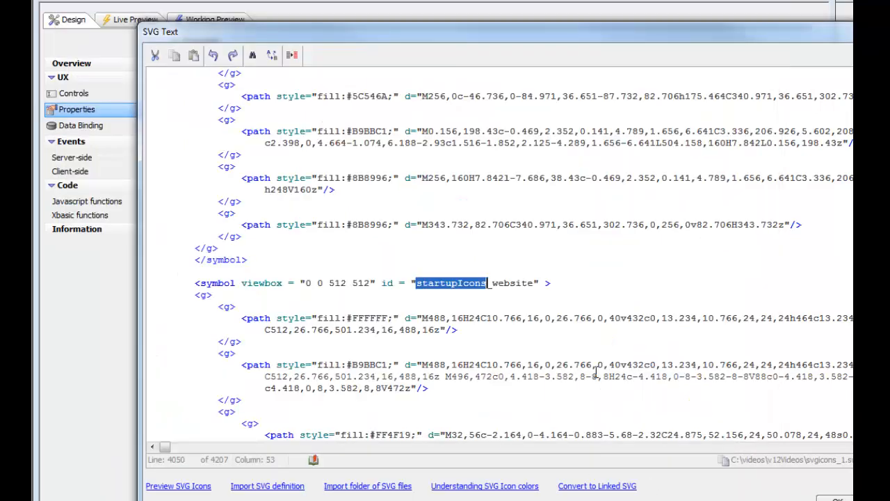
# Accept the edited local SVG definitions and add a new image control below the existing two
pyautogui.click(839, 498)
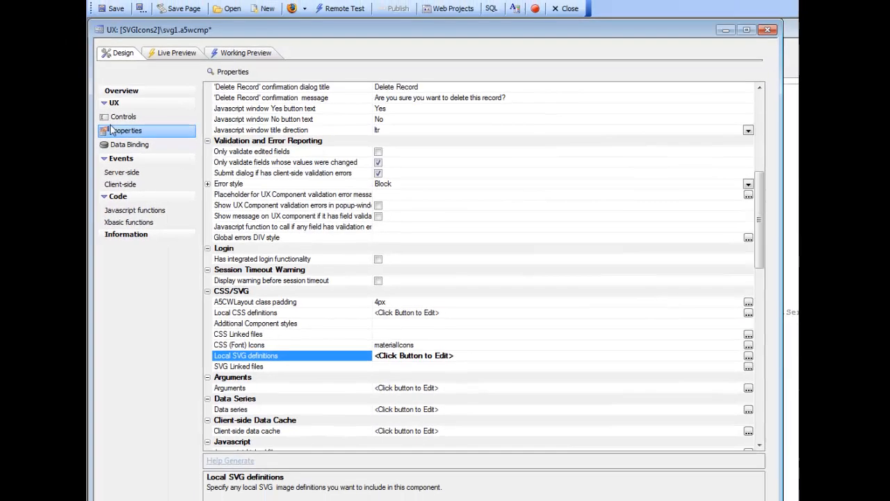
pyautogui.click(123, 118)
pyautogui.click(231, 97)
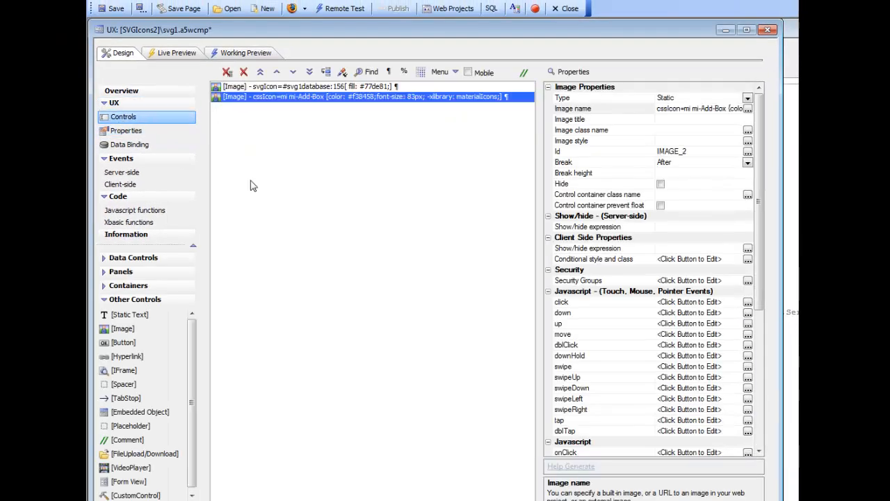
pyautogui.doubleClick(123, 330)
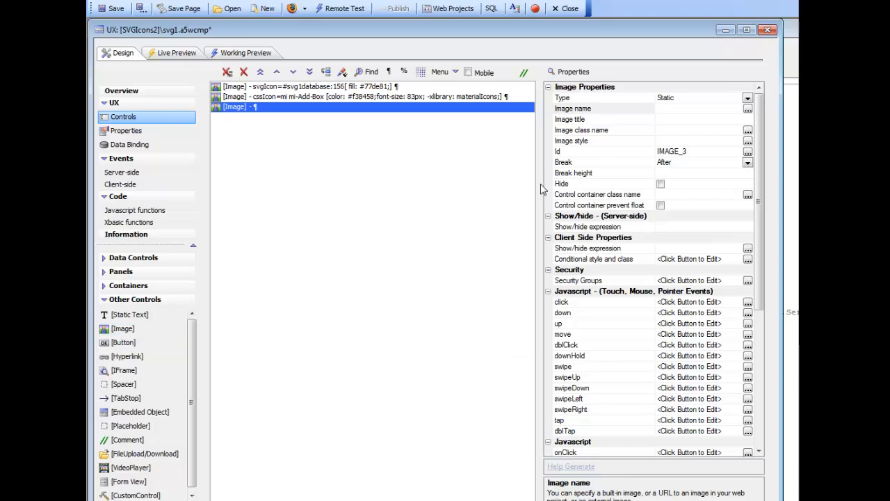
# Assign the SVG icon startupIcons_rocket at 109 px to the new image control and check it in Working Preview
pyautogui.doubleClick(572, 110)
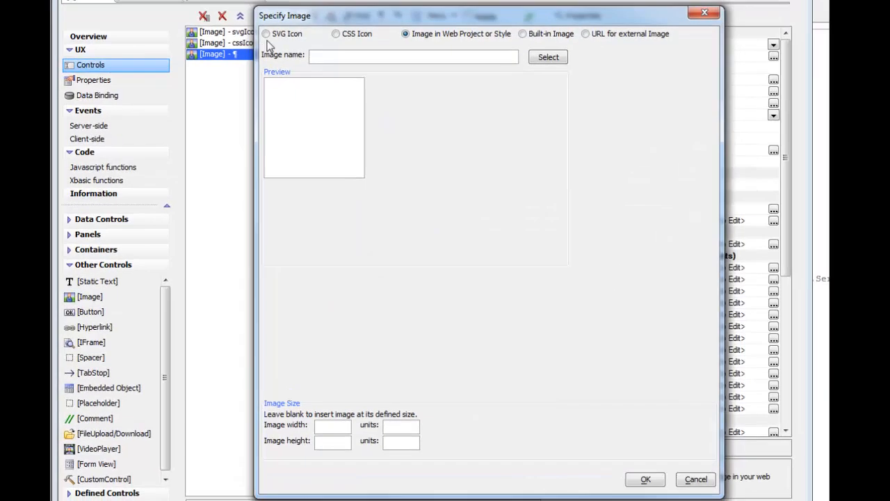
pyautogui.click(489, 97)
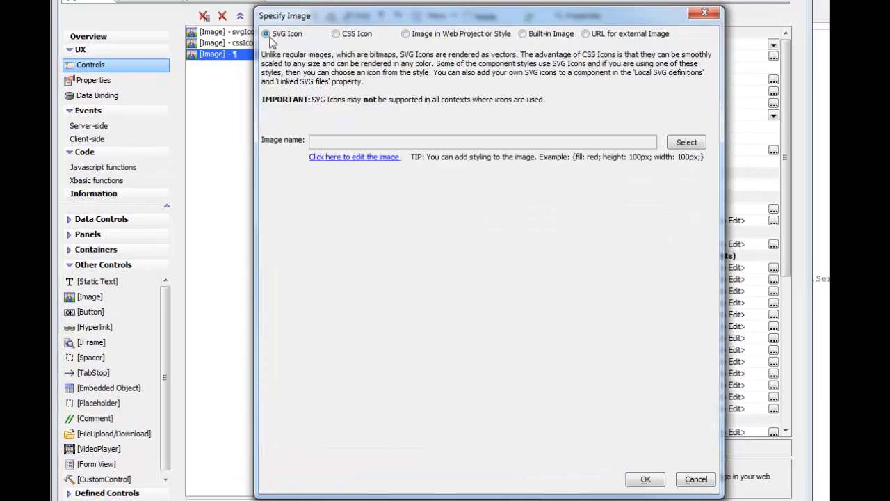
pyautogui.click(686, 142)
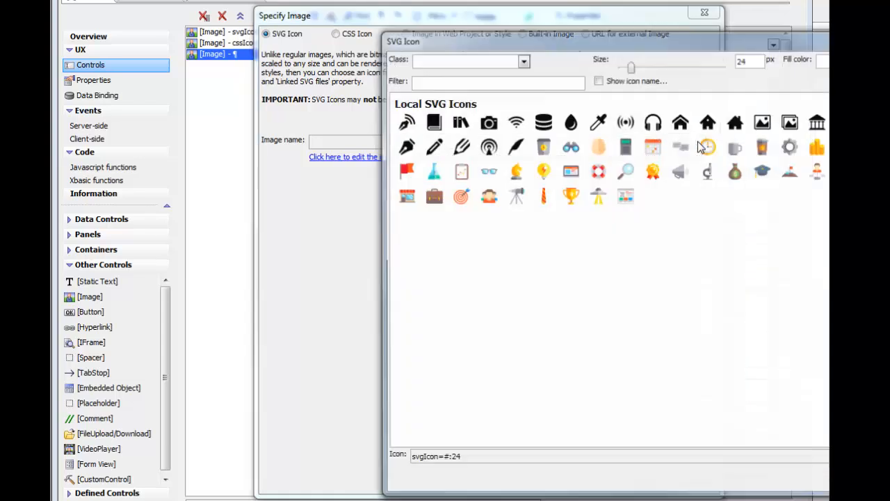
pyautogui.moveTo(587, 39); pyautogui.dragTo(427, 40)
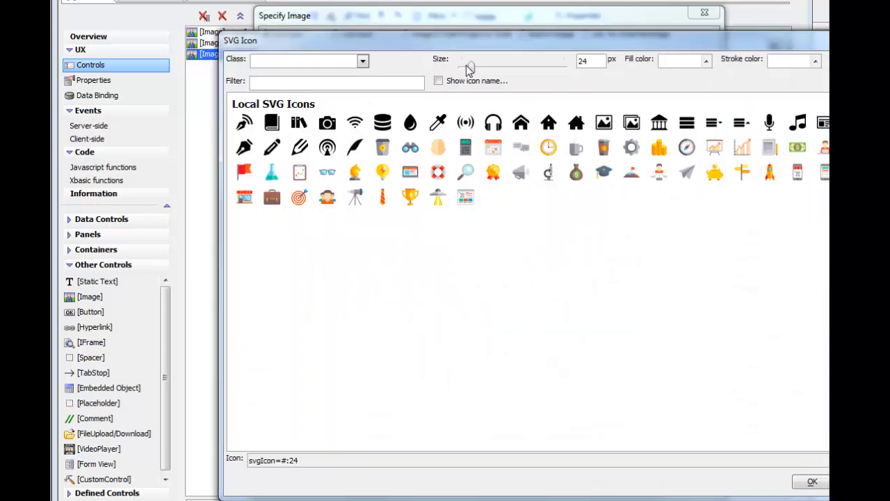
pyautogui.moveTo(470, 68); pyautogui.dragTo(516, 70)
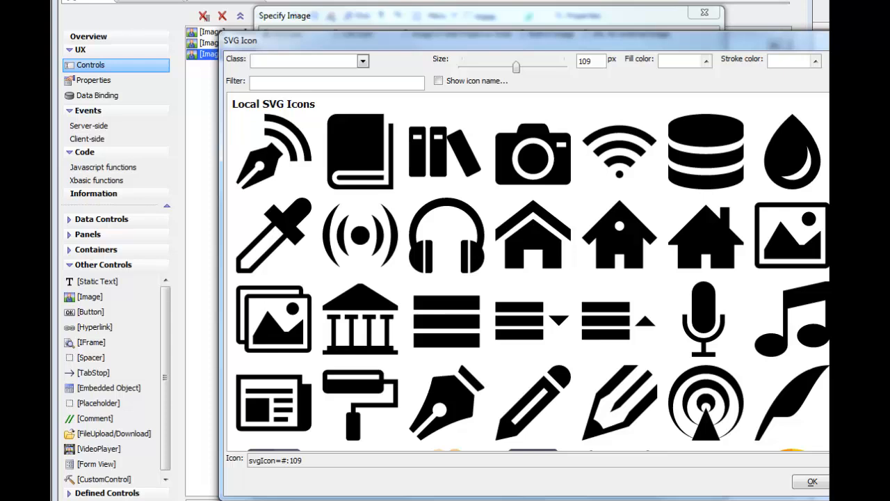
pyautogui.scroll(-10, 529, 278)
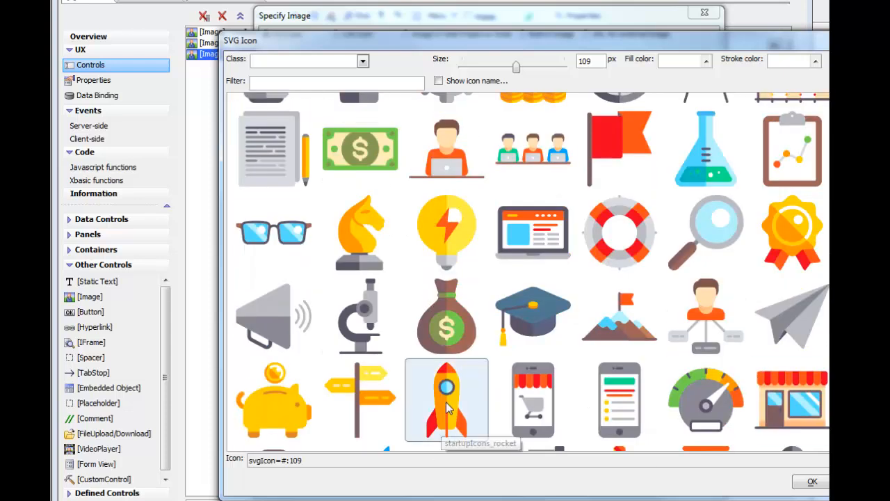
pyautogui.click(449, 408)
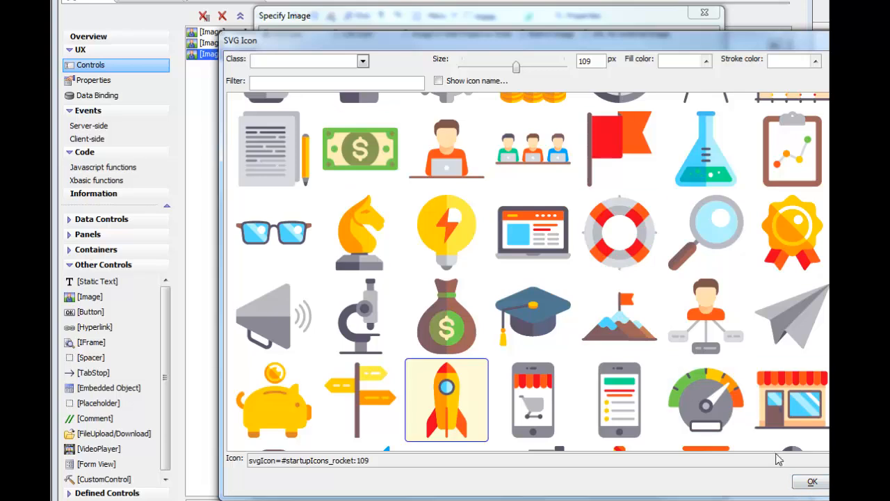
pyautogui.click(812, 481)
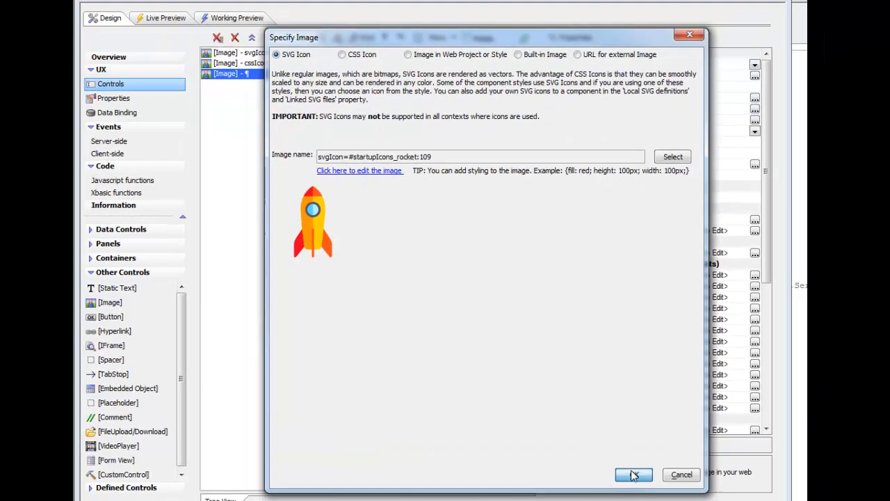
pyautogui.click(645, 480)
pyautogui.click(245, 50)
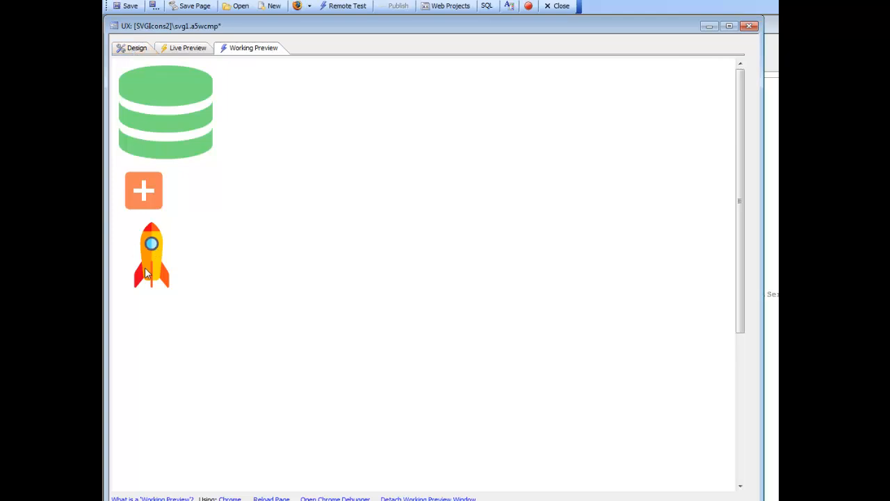
pyautogui.click(134, 48)
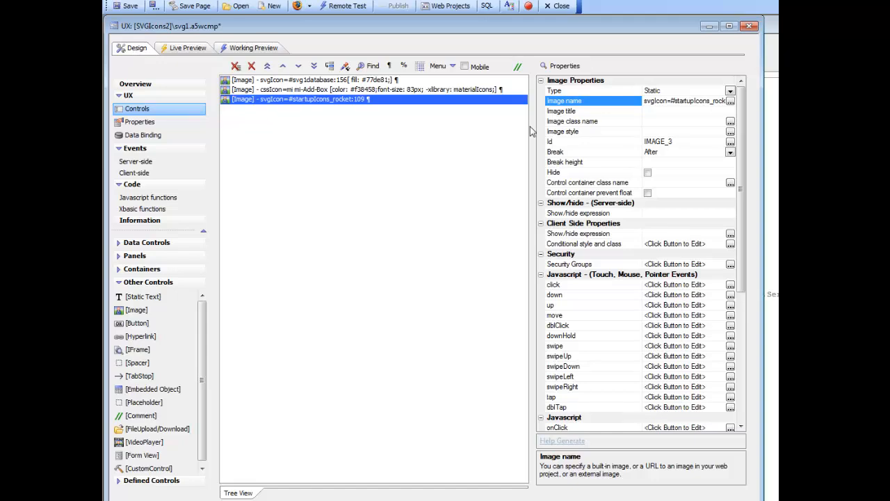
# Try a red fill color #f31b1b on the third image control's rocket icon and examine how it affects the local SVG icons
pyautogui.doubleClick(557, 101)
pyautogui.moveTo(523, 81); pyautogui.dragTo(369, 71)
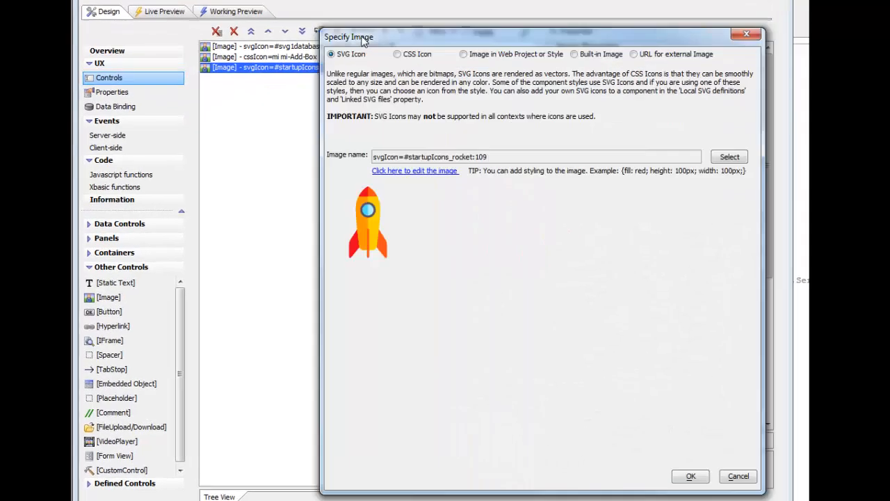
pyautogui.click(730, 157)
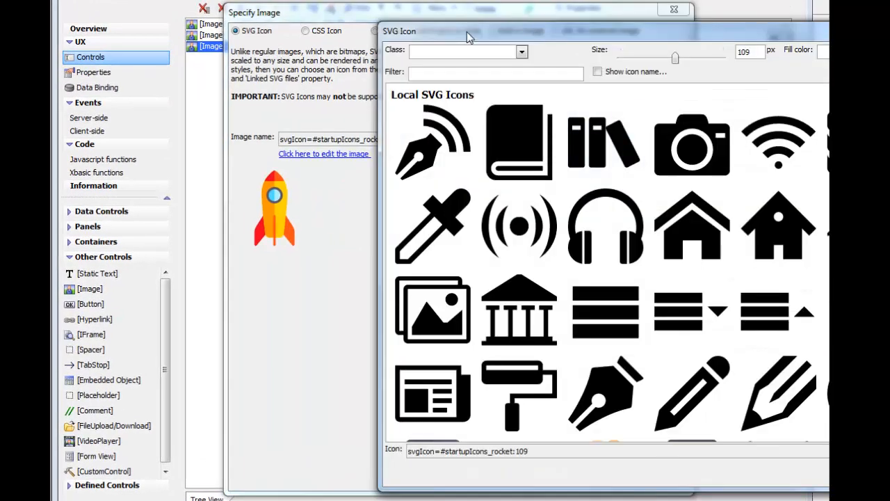
pyautogui.moveTo(527, 34); pyautogui.dragTo(311, 8)
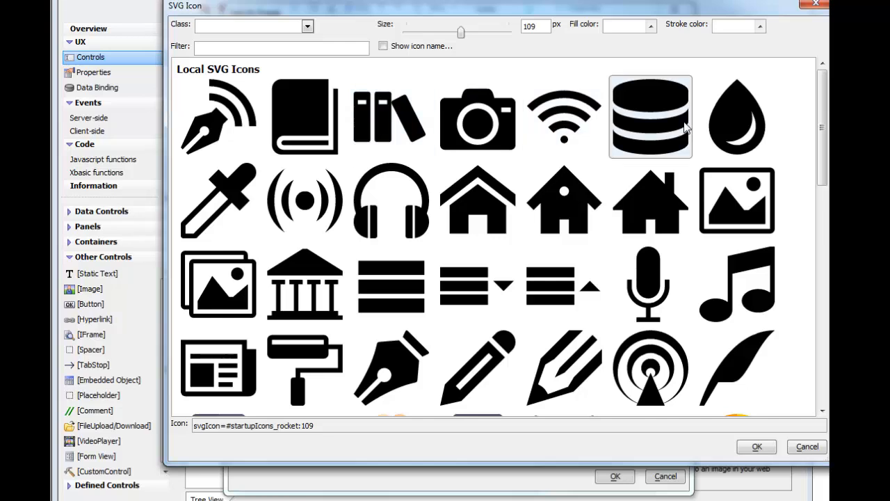
pyautogui.click(652, 27)
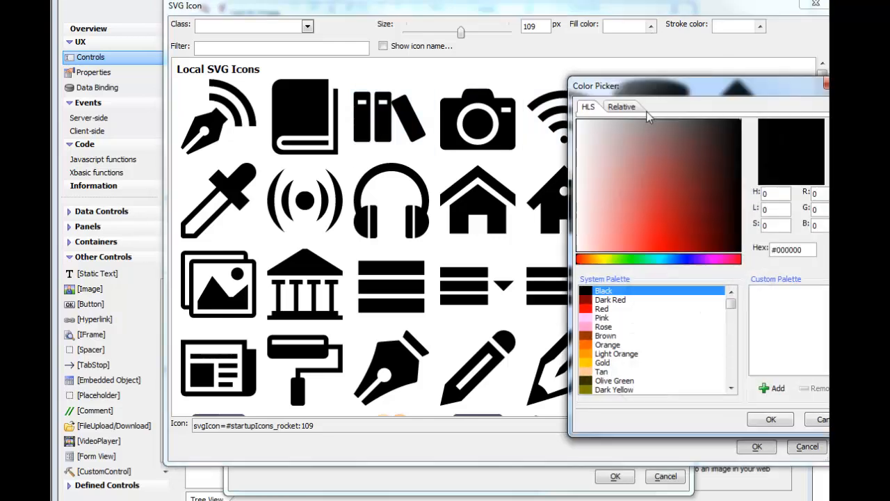
pyautogui.click(646, 234)
pyautogui.click(771, 419)
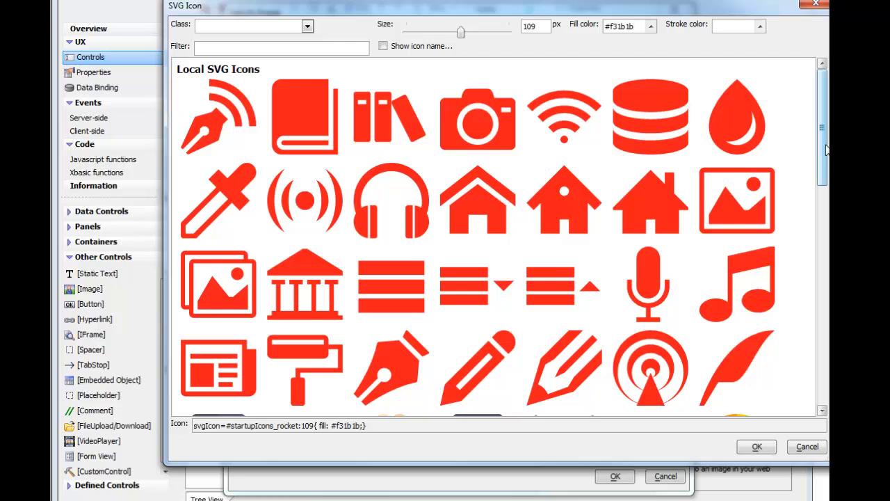
pyautogui.moveTo(823, 171); pyautogui.dragTo(807, 252)
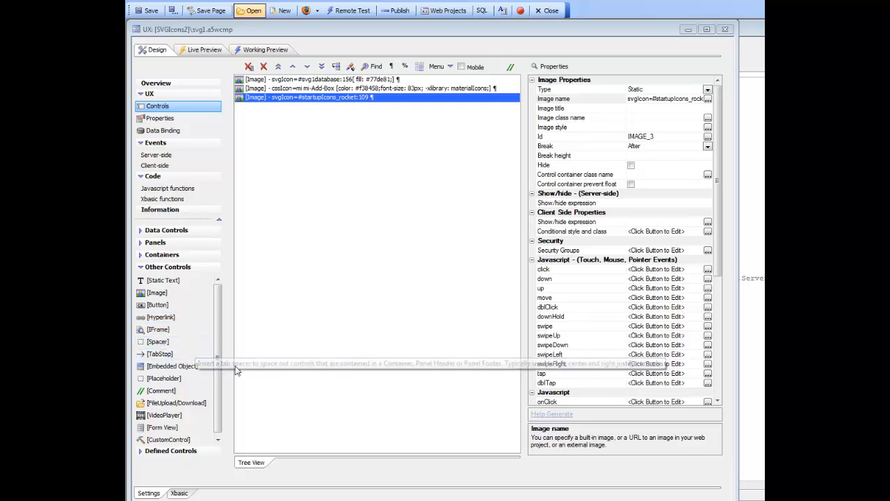
# Preview the icons in the component's local SVG definitions, accept the dialogs and save the component
pyautogui.click(160, 119)
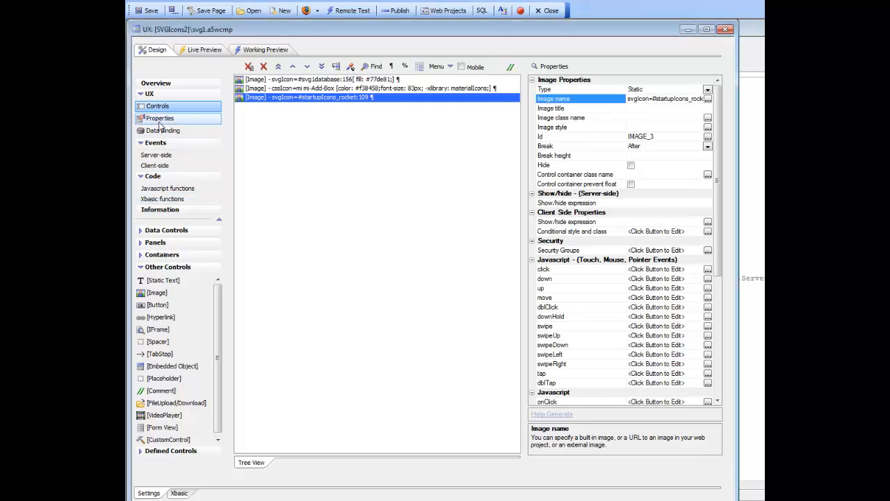
pyautogui.doubleClick(272, 318)
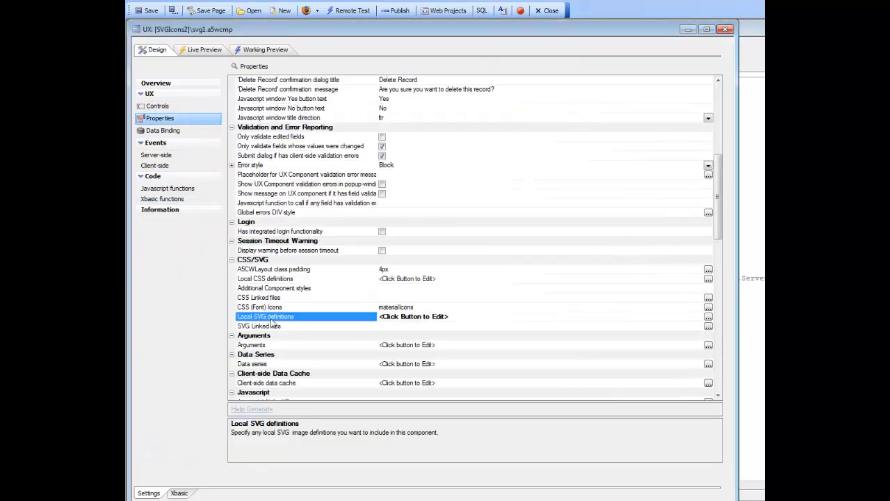
pyautogui.moveTo(500, 89); pyautogui.dragTo(371, 72)
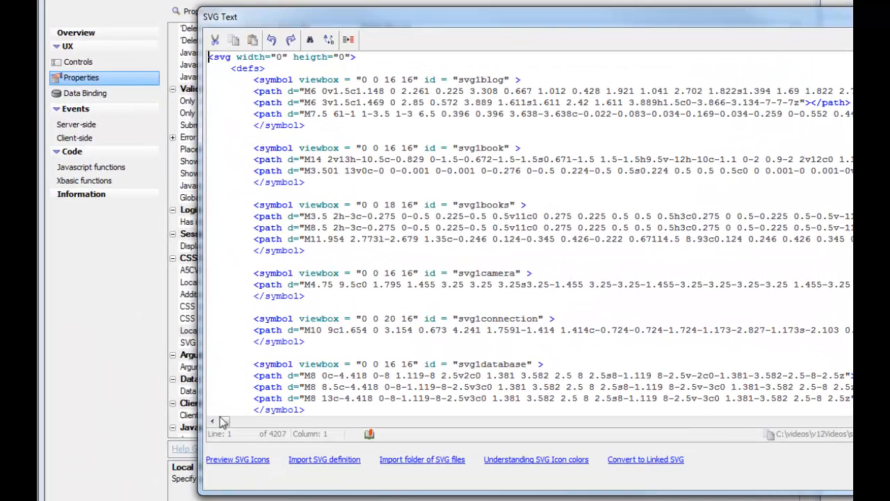
pyautogui.click(237, 459)
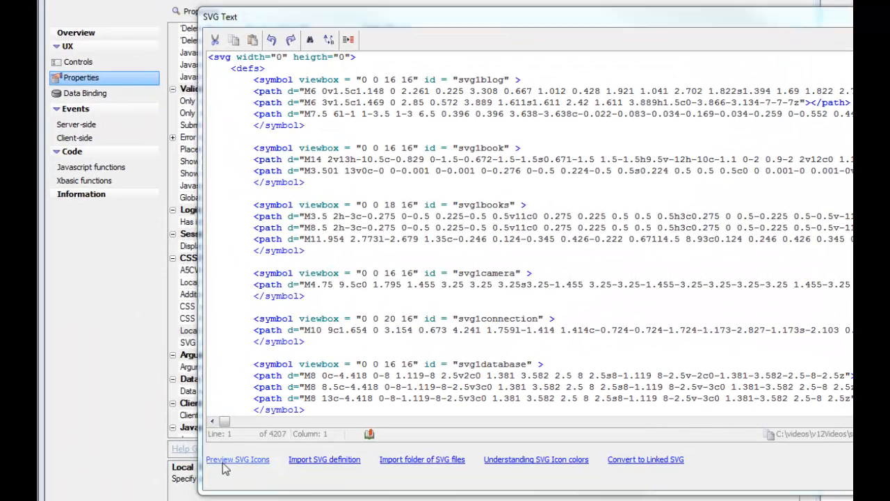
pyautogui.moveTo(448, 37); pyautogui.dragTo(254, 36)
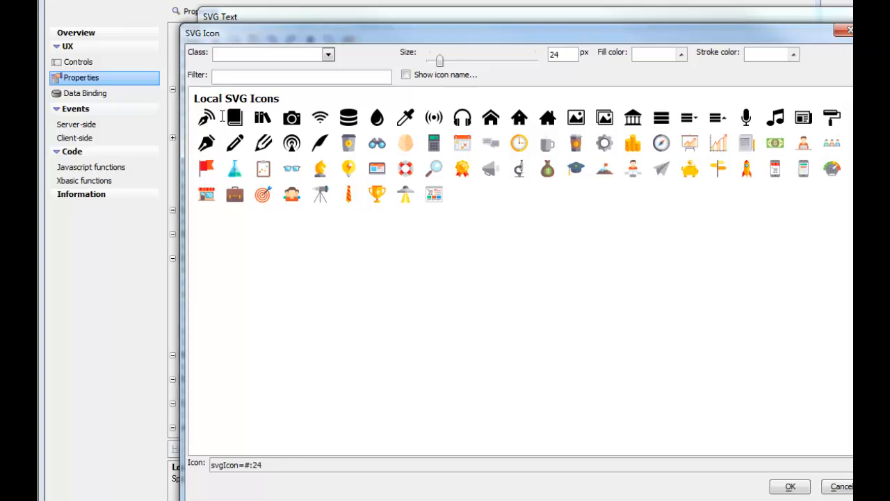
pyautogui.click(790, 487)
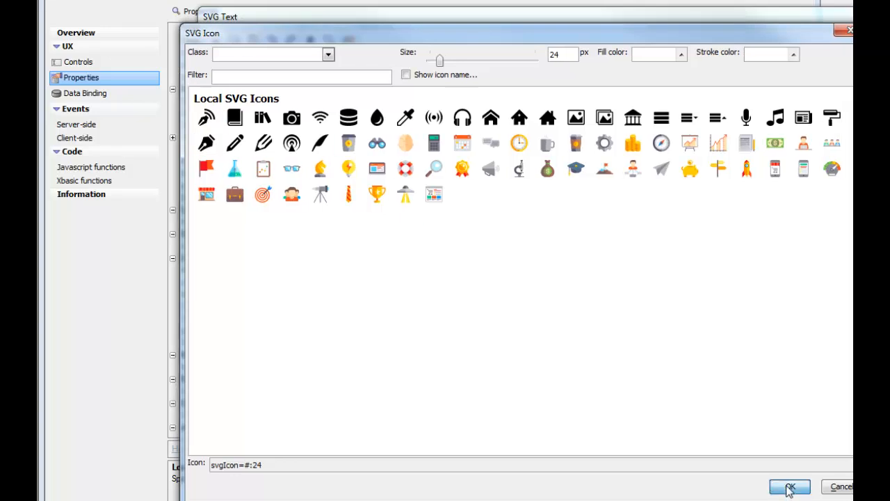
pyautogui.click(789, 487)
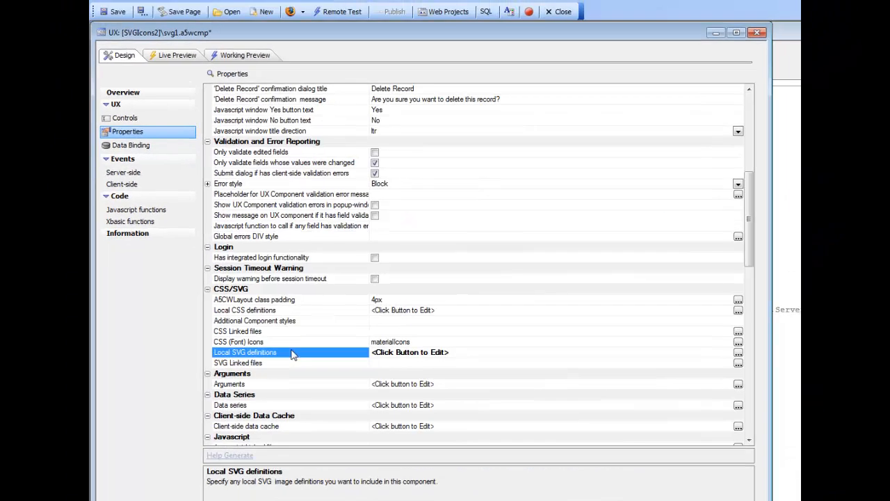
pyautogui.click(114, 12)
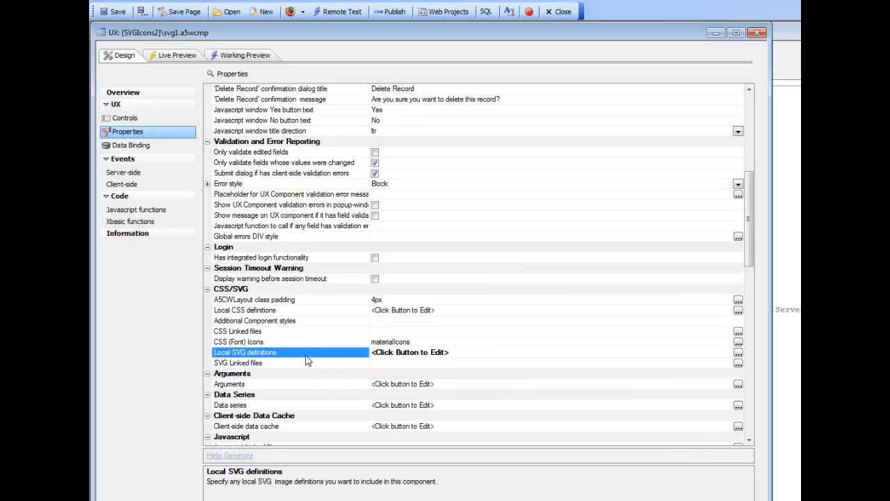
# Convert the component's local SVG definitions to a linked SVG file named mysvg1.svg and accept the cleared local definitions
pyautogui.doubleClick(243, 357)
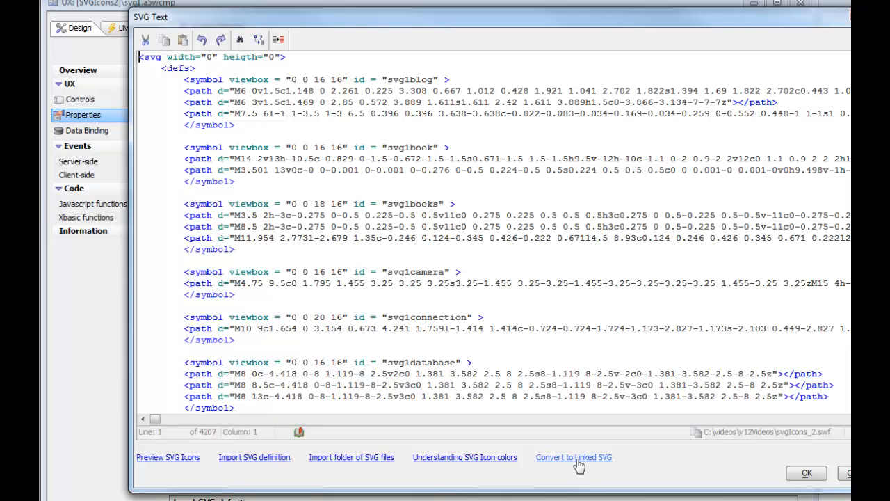
pyautogui.click(577, 461)
pyautogui.moveTo(586, 193); pyautogui.dragTo(382, 192)
pyautogui.click(432, 303)
pyautogui.write('mysvg')
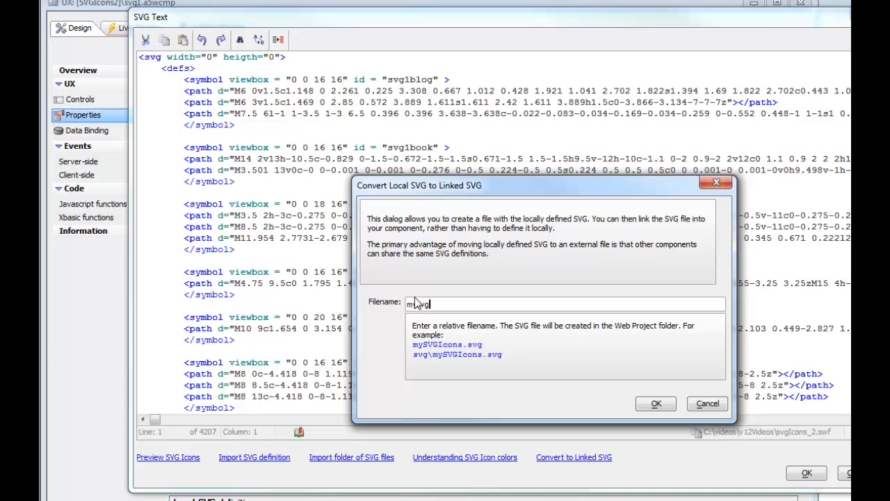
pyautogui.write('1.sc')
pyautogui.doubleClick(415, 304)
pyautogui.hotkey('ctrl', 'c')
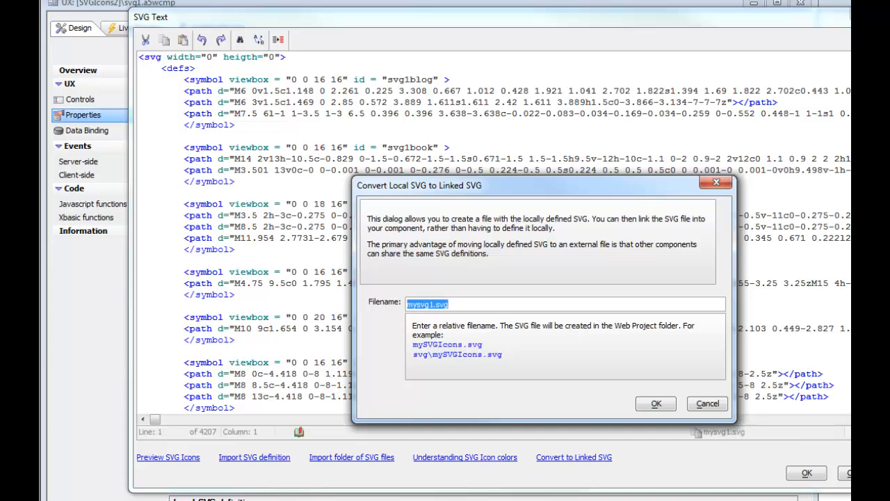
pyautogui.click(658, 407)
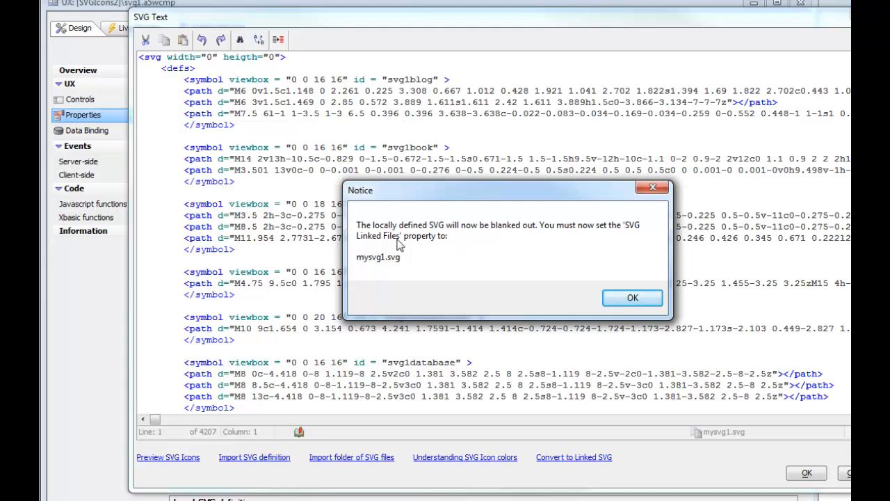
pyautogui.click(630, 299)
pyautogui.click(807, 474)
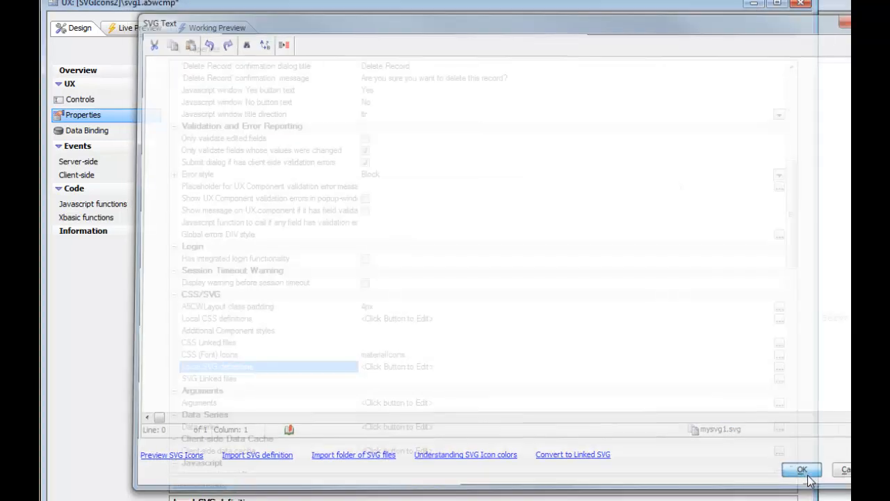
# Set the component's SVG Linked files property to mysvg1.svg, save, and check the result in Working Preview
pyautogui.click(273, 382)
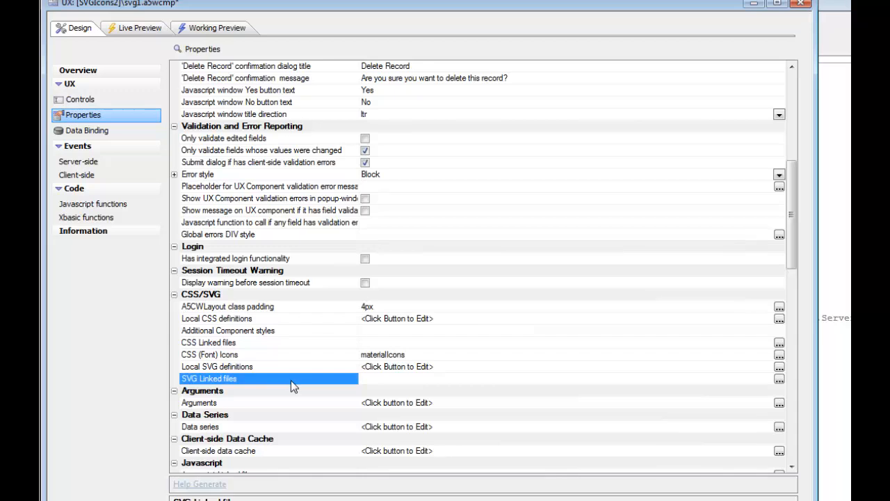
pyautogui.write('mysvg1.svg')
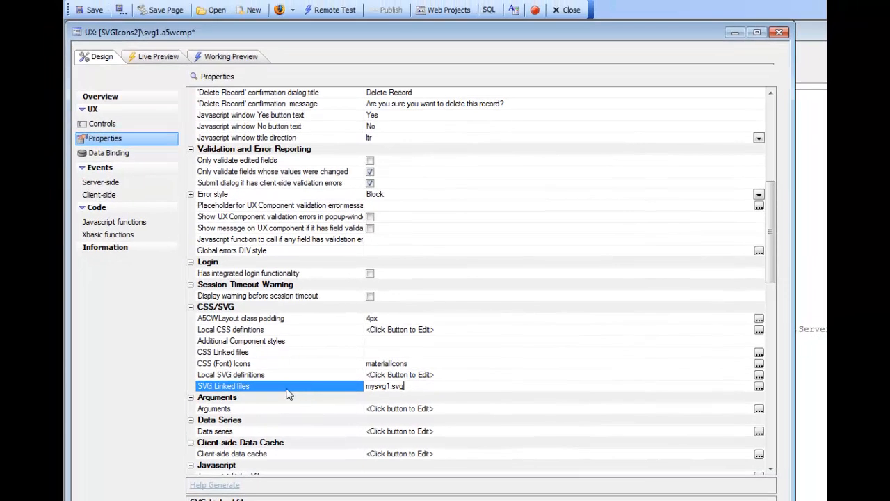
pyautogui.click(93, 10)
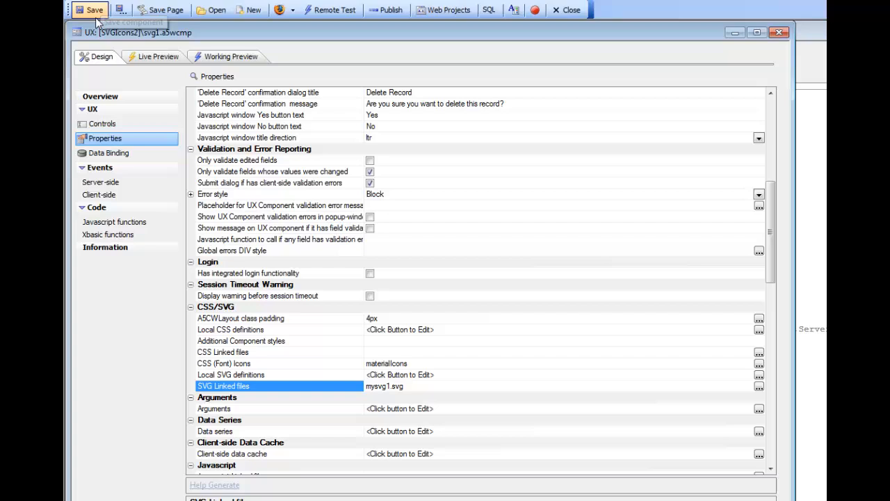
pyautogui.click(231, 58)
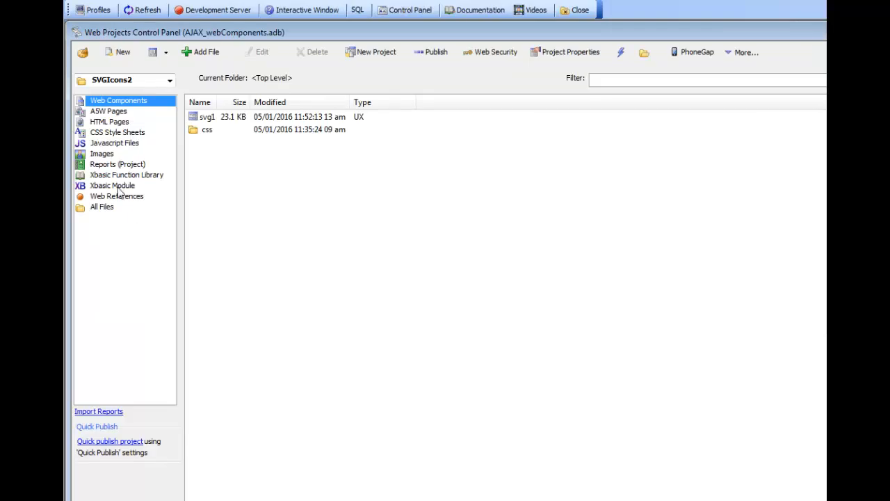
# Show all files of the SVGIcons2 project and create a new blank UX component
pyautogui.click(110, 209)
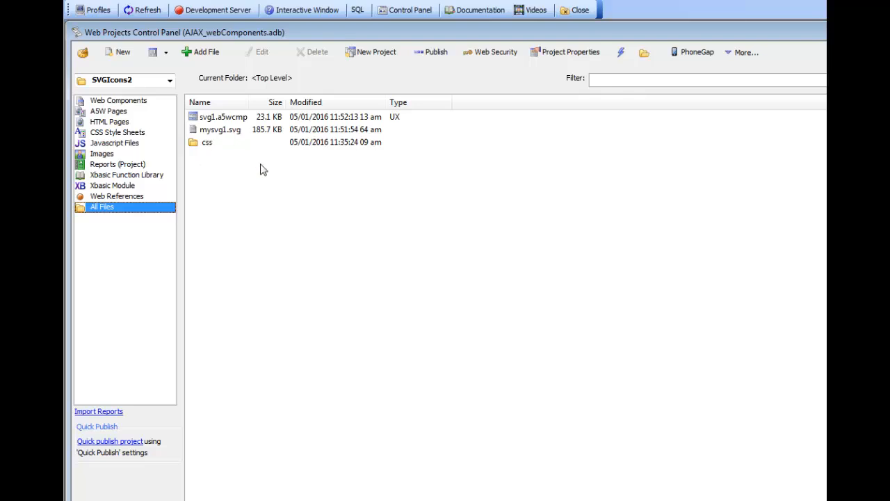
pyautogui.click(153, 52)
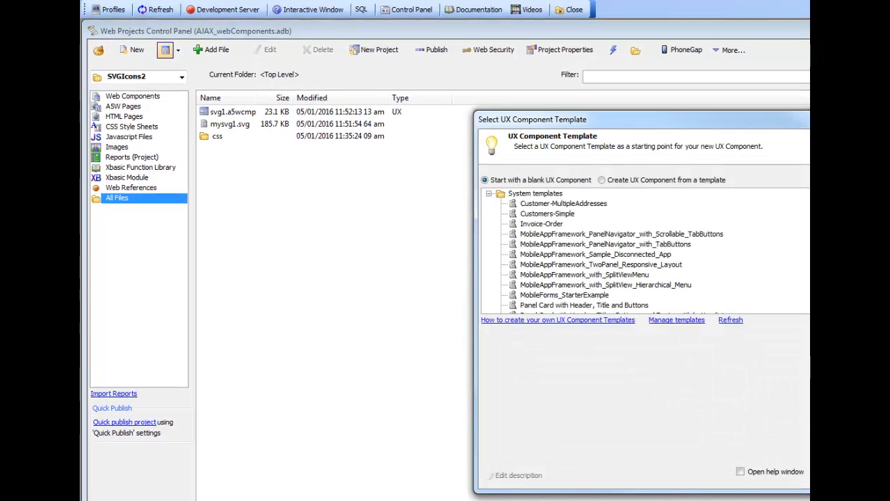
pyautogui.press('Return')
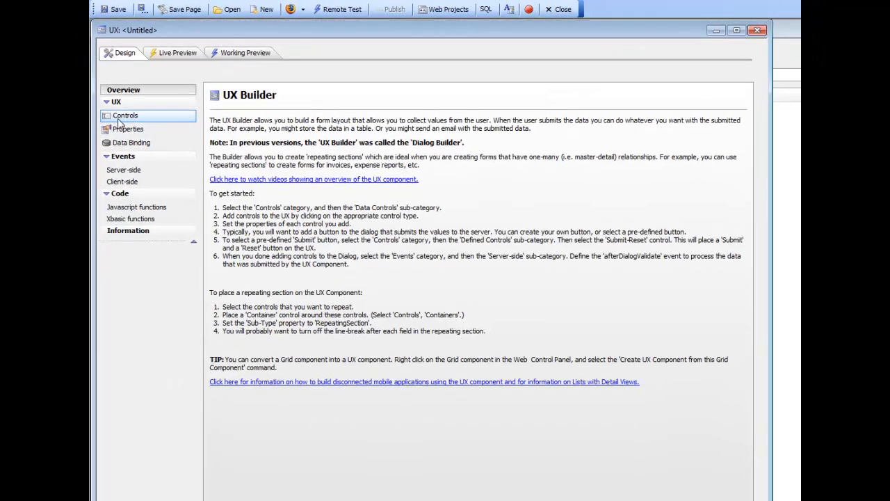
# Add an image control to the new blank UX component
pyautogui.click(119, 118)
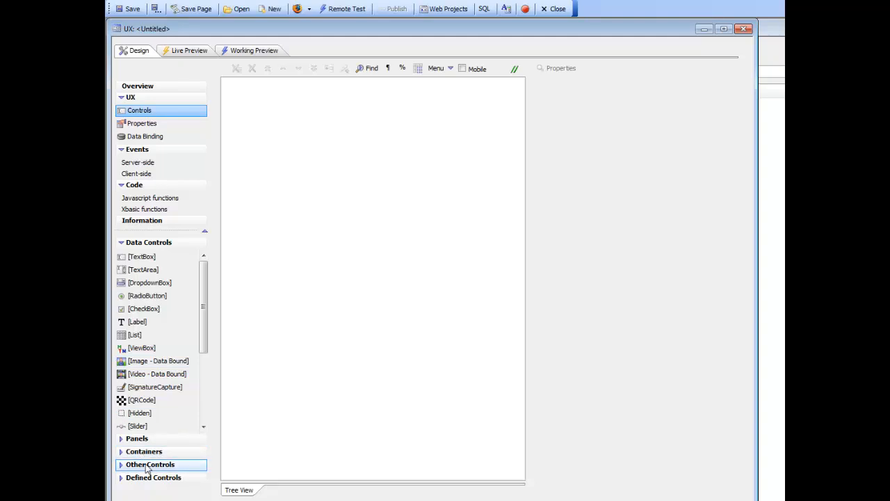
pyautogui.click(146, 465)
pyautogui.doubleClick(136, 309)
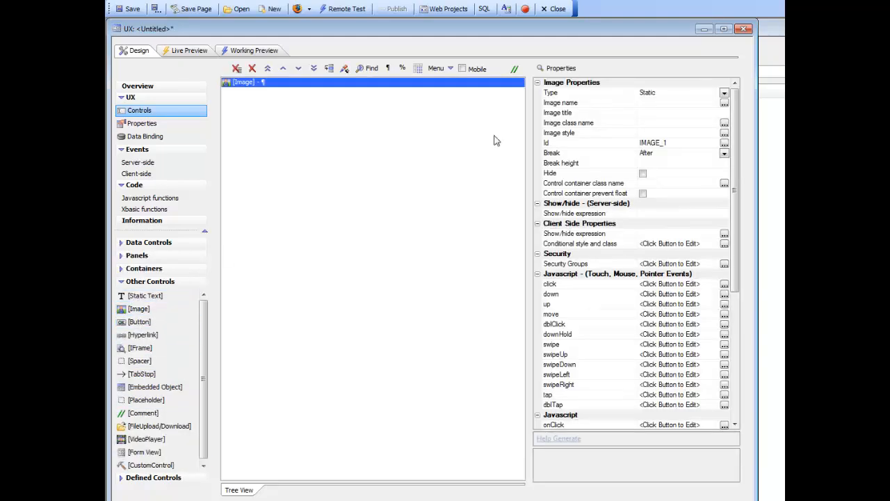
# Check which SVG icons are available for the new image control's image name and cancel without choosing one
pyautogui.doubleClick(573, 105)
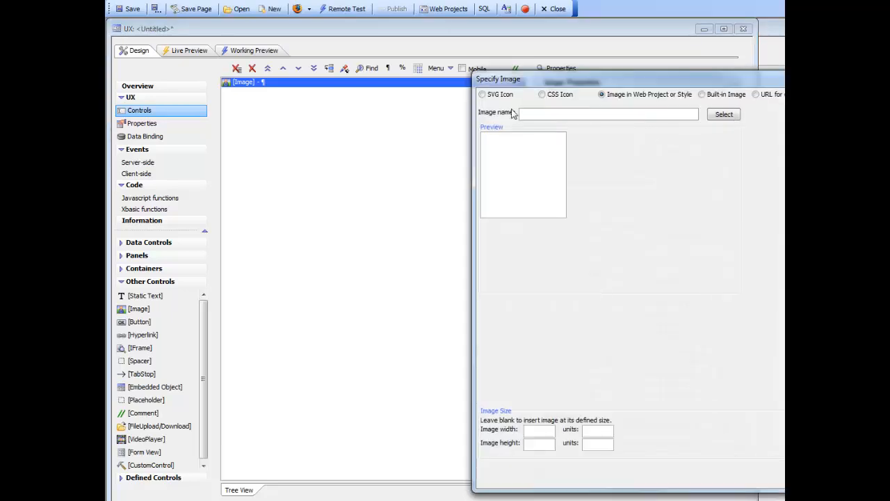
pyautogui.click(491, 96)
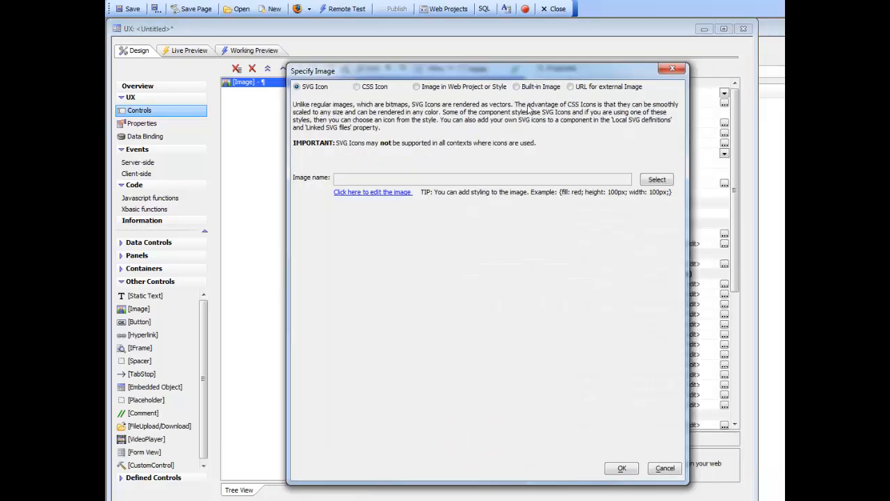
pyautogui.click(655, 180)
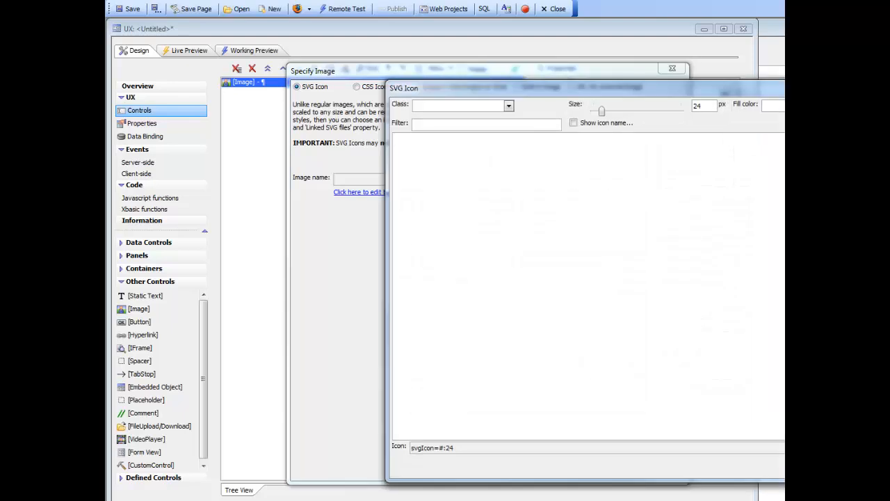
pyautogui.press('Escape')
pyautogui.click(666, 467)
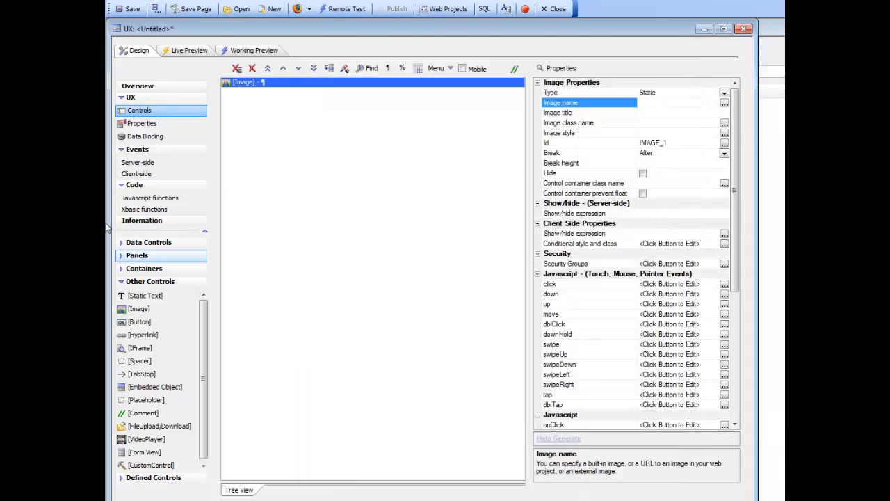
# Set the new UX component's SVG Linked files property to mysvg1.svg
pyautogui.click(134, 124)
pyautogui.click(282, 364)
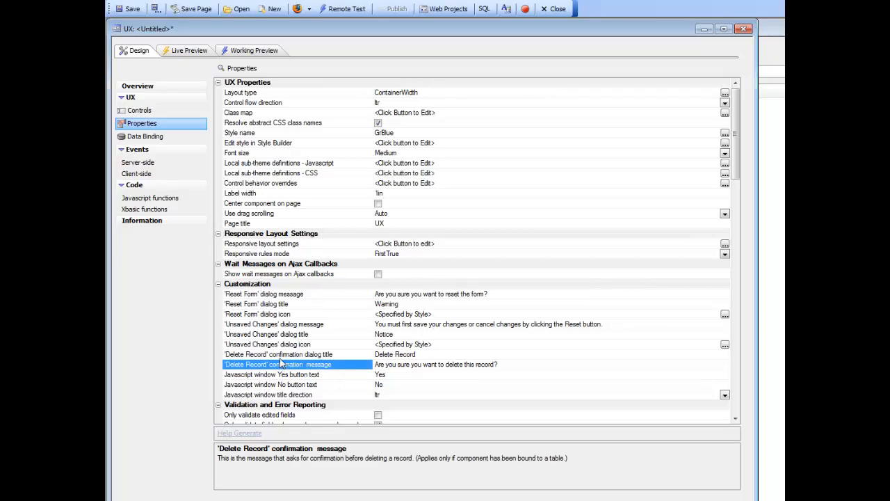
pyautogui.scroll(-7, 309, 347)
pyautogui.scroll(-3, 295, 341)
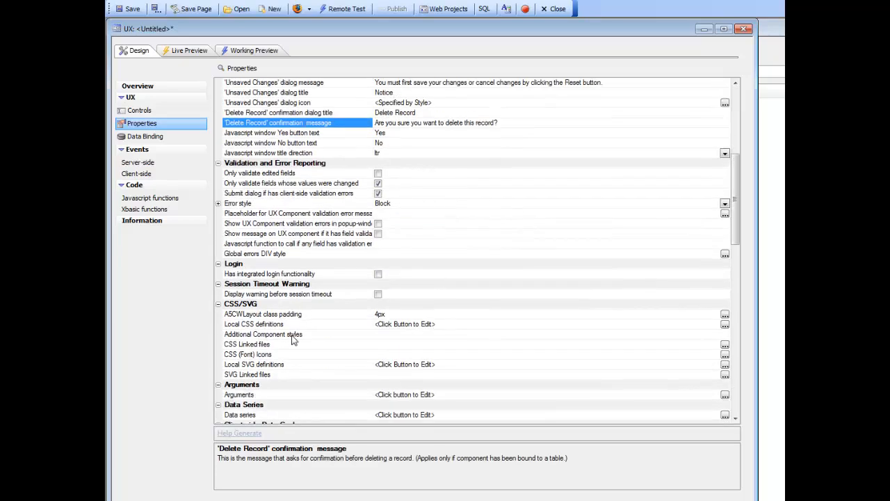
pyautogui.click(266, 318)
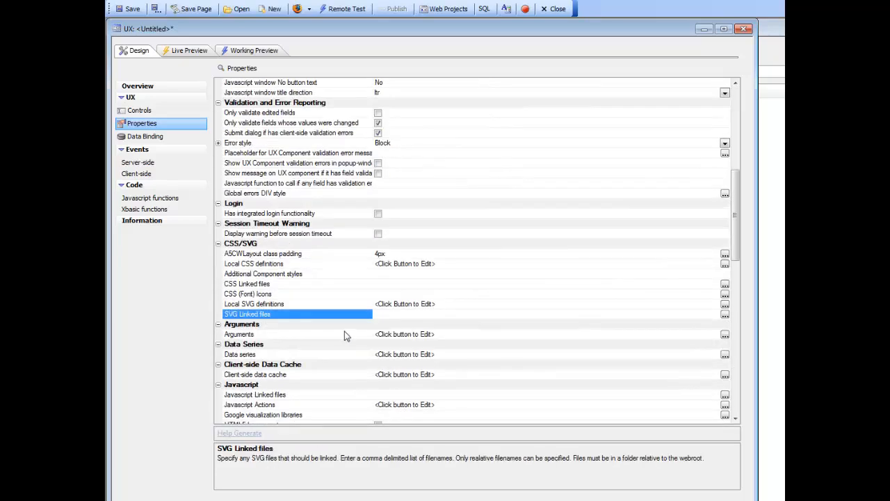
pyautogui.write('mysvg1.svg')
# Check which SVG icons can be selected for the image control's image name
pyautogui.click(142, 114)
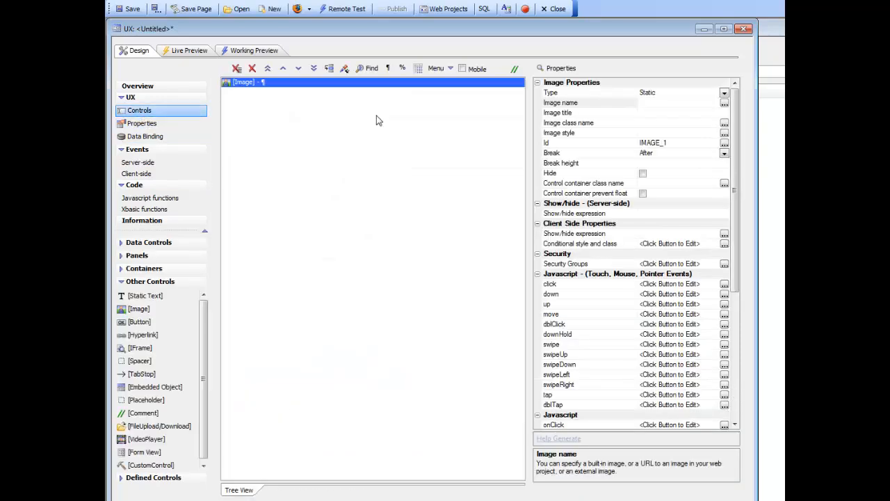
pyautogui.doubleClick(560, 102)
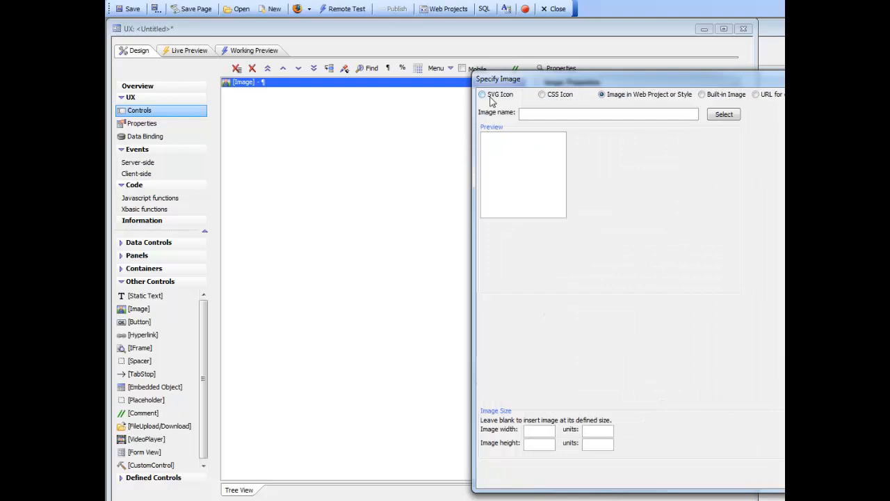
pyautogui.click(483, 95)
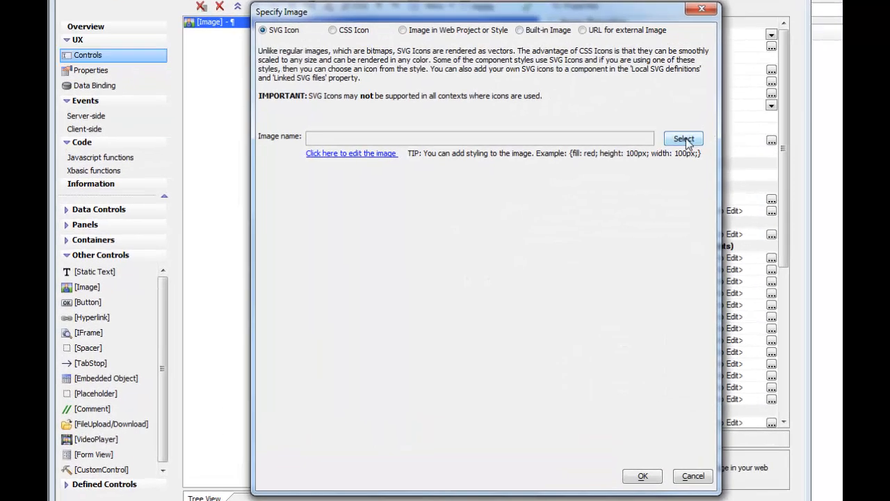
pyautogui.click(684, 139)
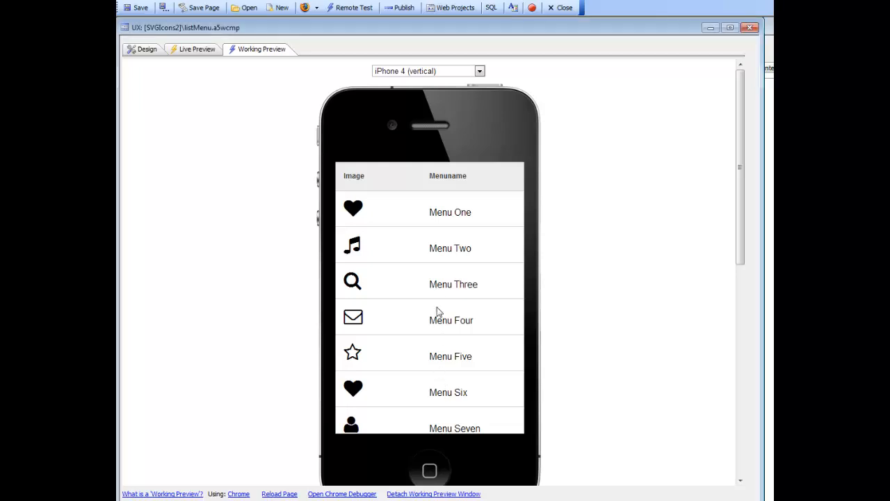
# Examine the listMenu component's menu in Working Preview and the icon entries in list1's static data
pyautogui.scroll(-2, 437, 309)
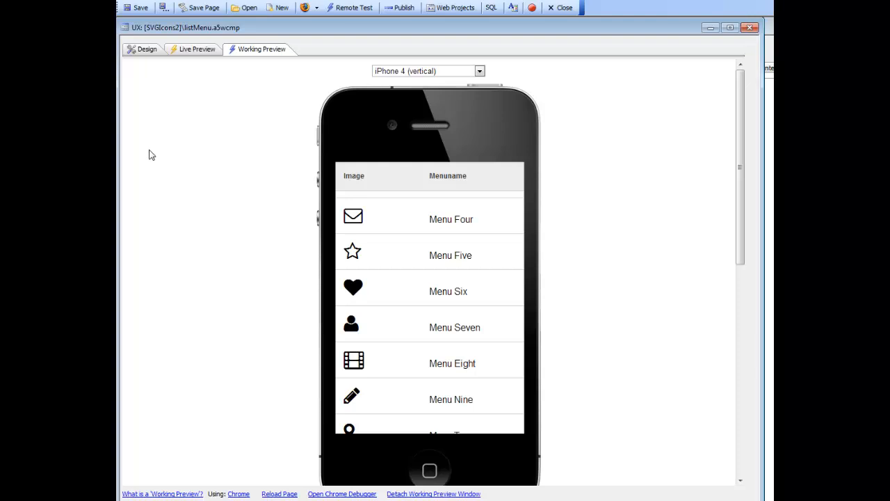
pyautogui.click(143, 53)
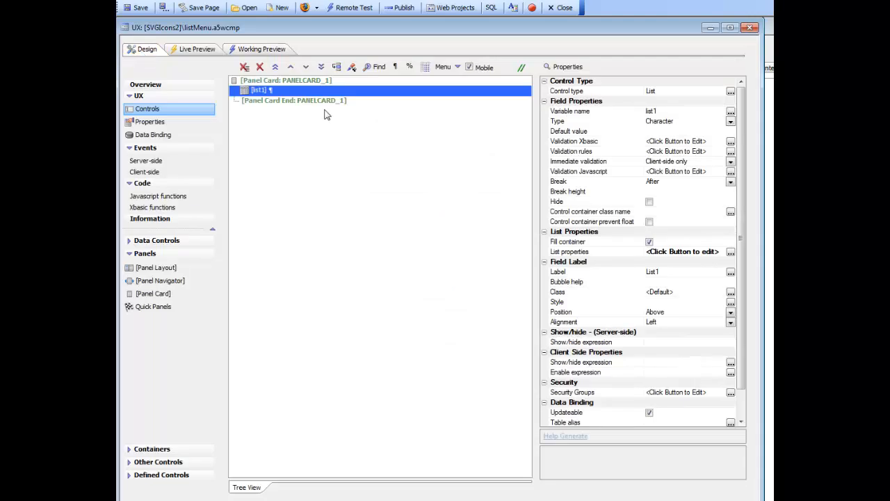
pyautogui.doubleClick(594, 252)
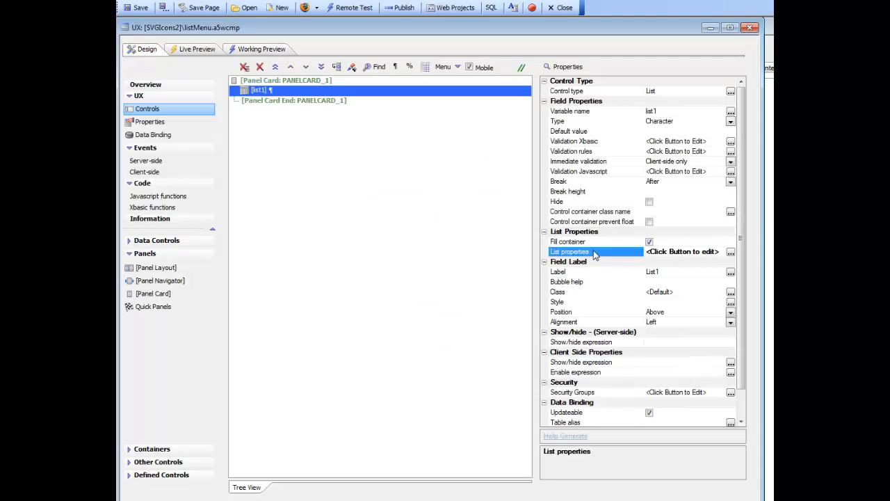
pyautogui.moveTo(508, 78); pyautogui.dragTo(333, 69)
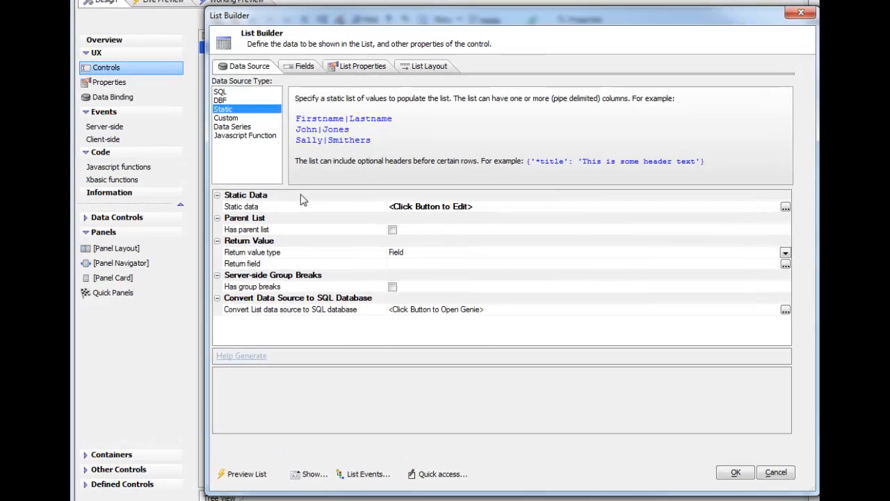
pyautogui.doubleClick(313, 230)
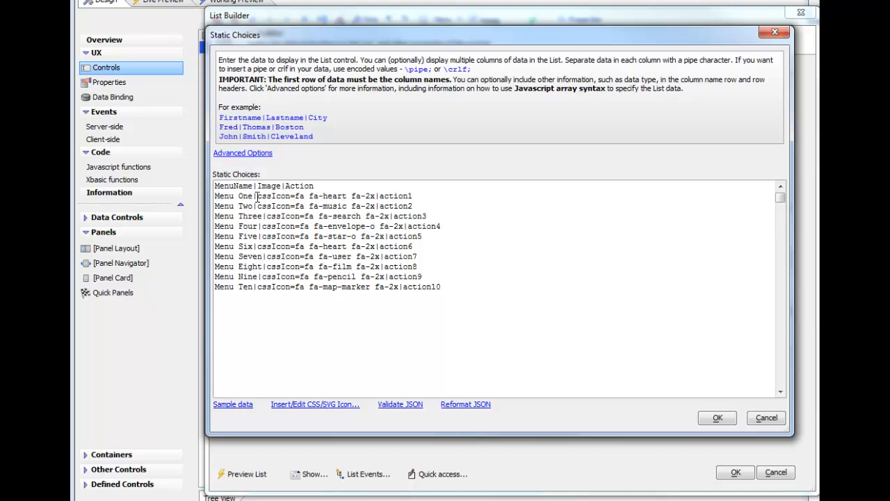
pyautogui.moveTo(257, 197); pyautogui.dragTo(377, 196)
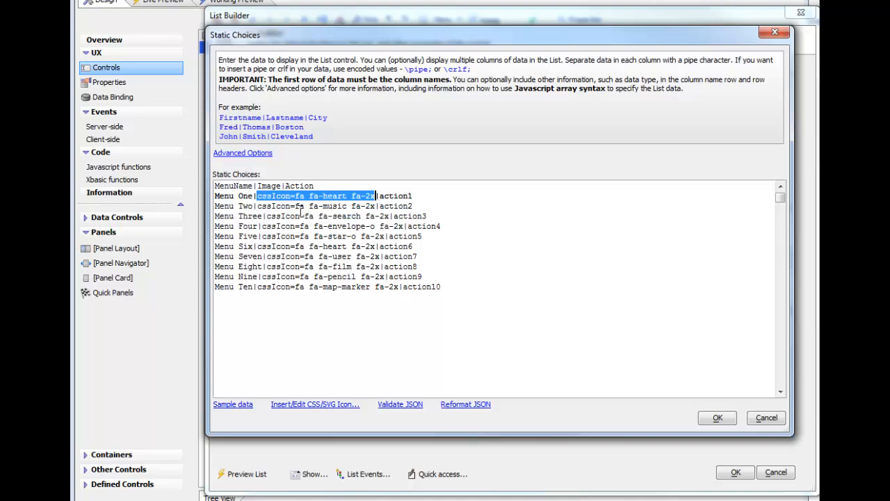
pyautogui.click(247, 203)
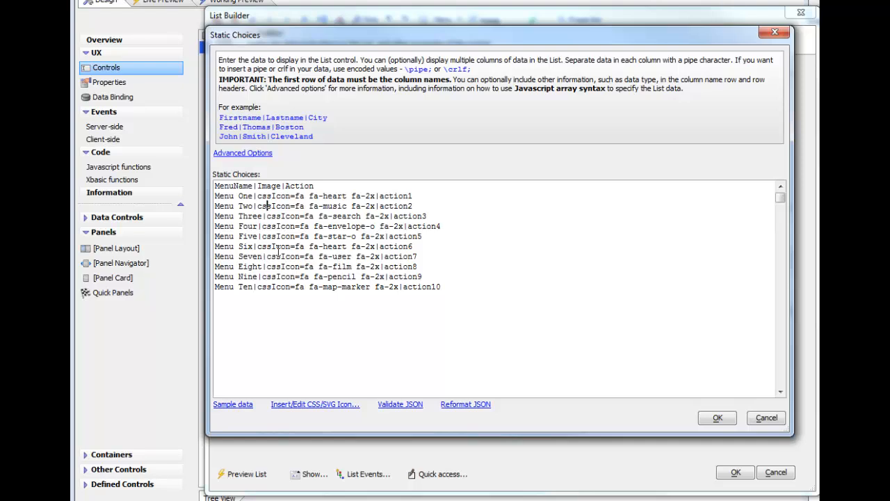
# Review the sample menu system data that uses Font-Awesome Icon Fonts and close list1's static choices
pyautogui.click(234, 405)
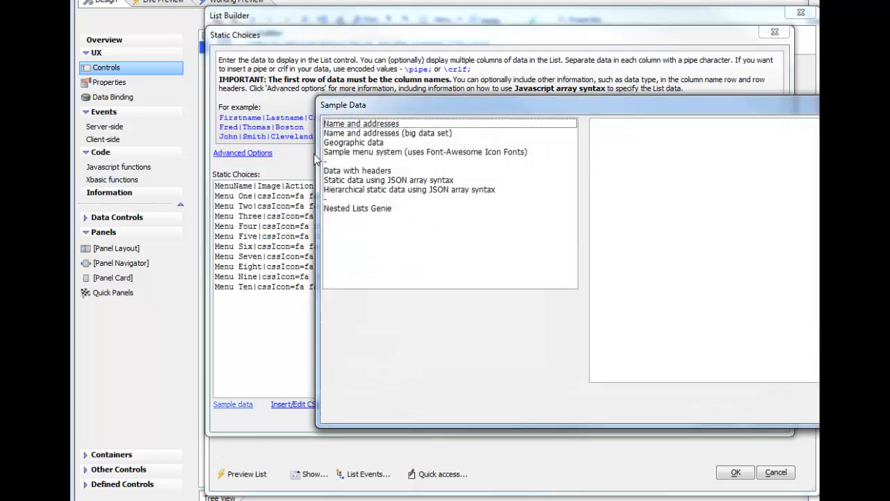
pyautogui.click(376, 153)
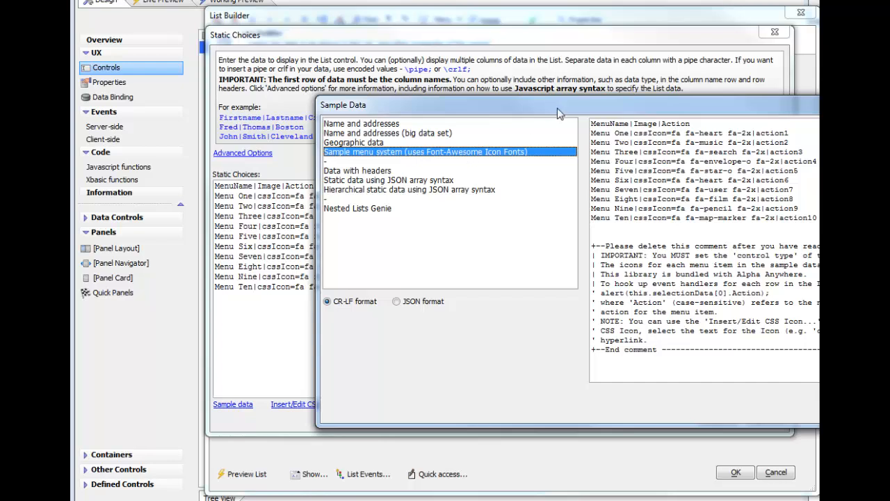
pyautogui.moveTo(558, 105); pyautogui.dragTo(314, 46)
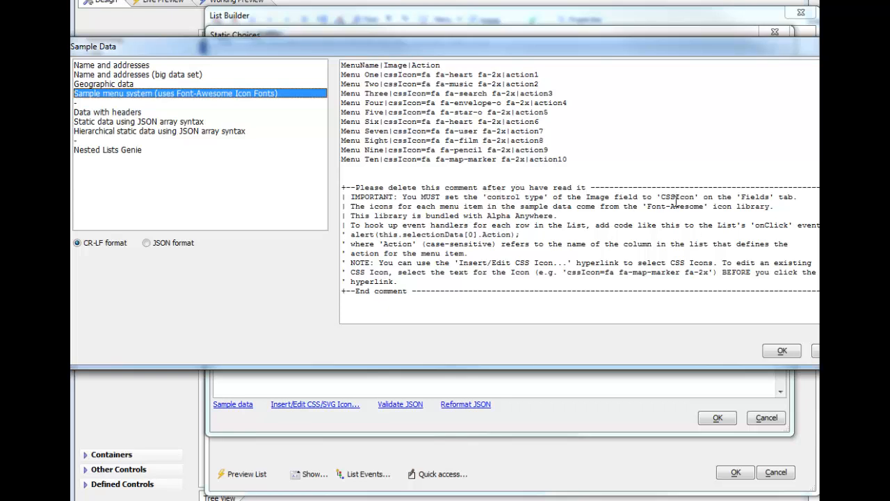
pyautogui.click(782, 351)
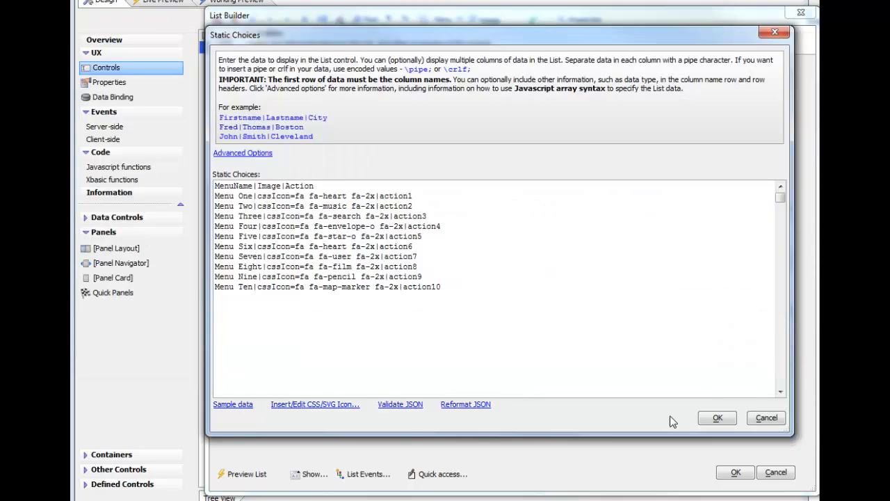
pyautogui.click(717, 418)
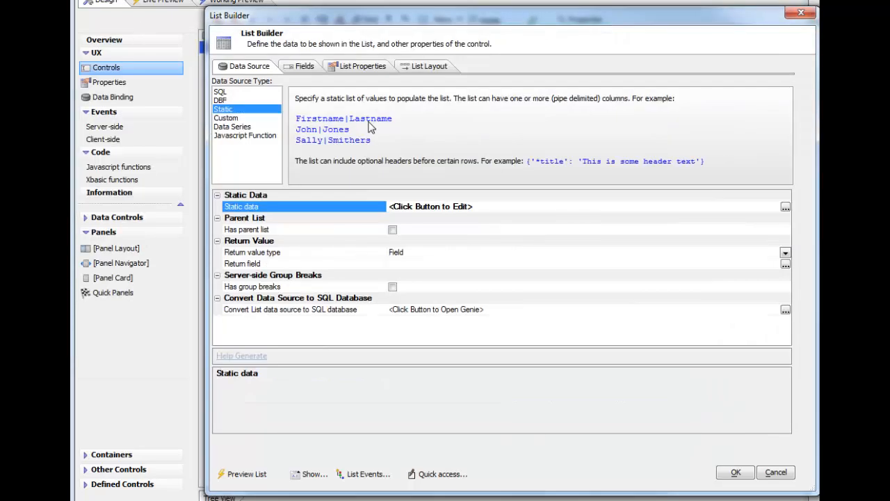
# Check the control type options of the list's Image field, keep CSSIcon, and close the List Builder
pyautogui.click(303, 66)
pyautogui.click(236, 94)
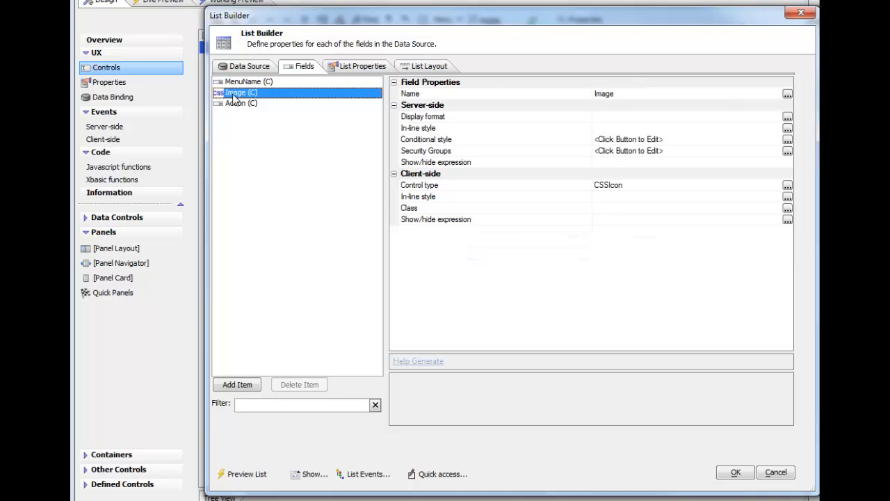
pyautogui.click(471, 189)
pyautogui.doubleClick(471, 189)
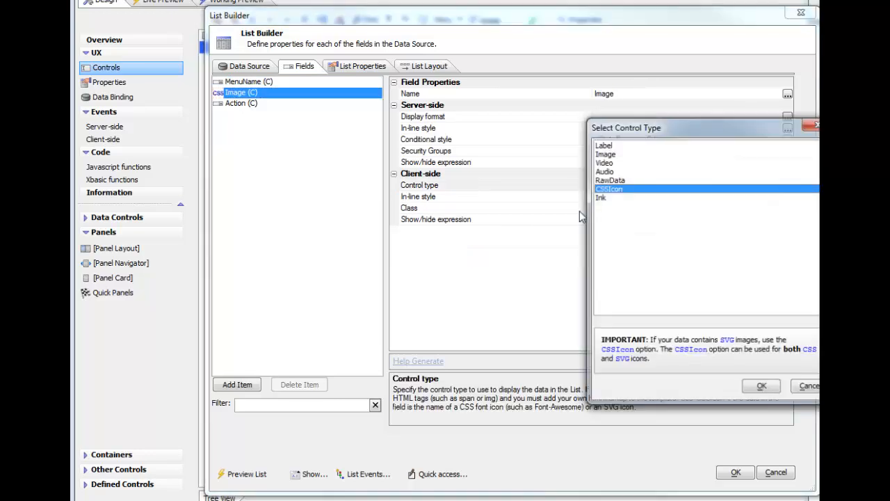
pyautogui.click(760, 387)
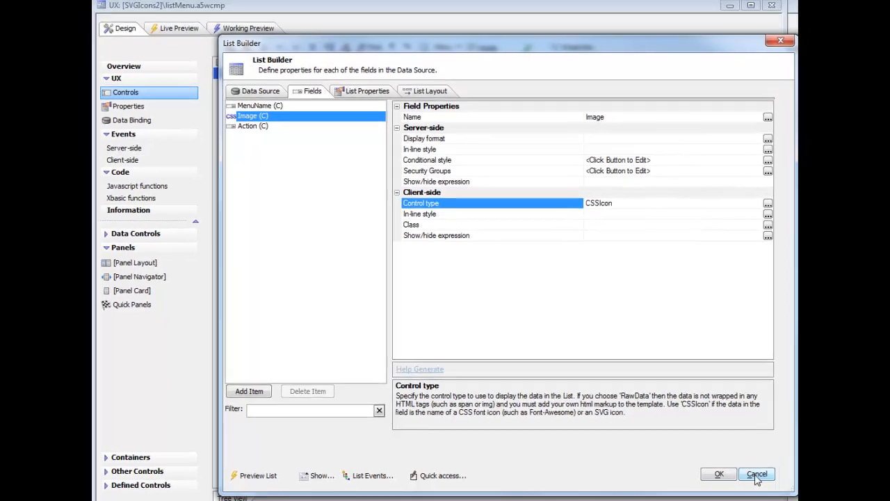
pyautogui.click(774, 473)
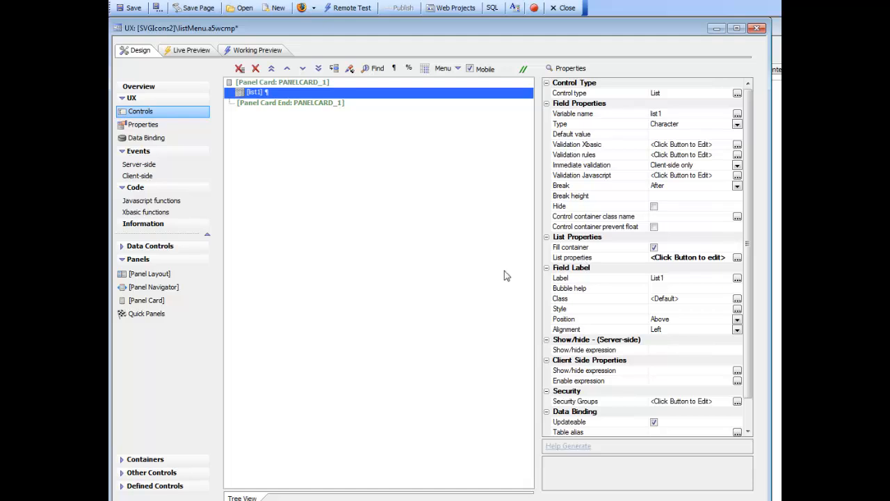
# Check the SVG Linked files property of the listMenu component
pyautogui.click(141, 125)
pyautogui.moveTo(747, 180); pyautogui.dragTo(757, 281)
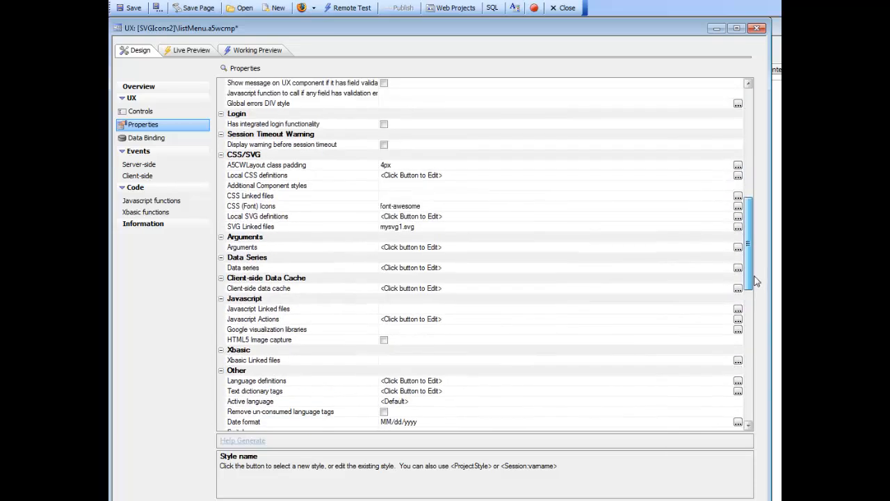
pyautogui.click(334, 229)
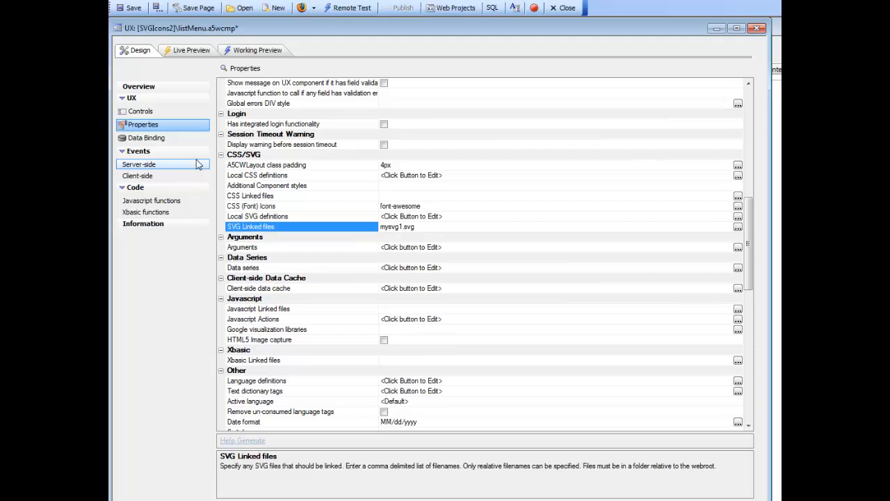
# Replace Menu One's CSS icon in list1's static data with the linked SVG icon startupIcons_laptop at size 24
pyautogui.click(139, 114)
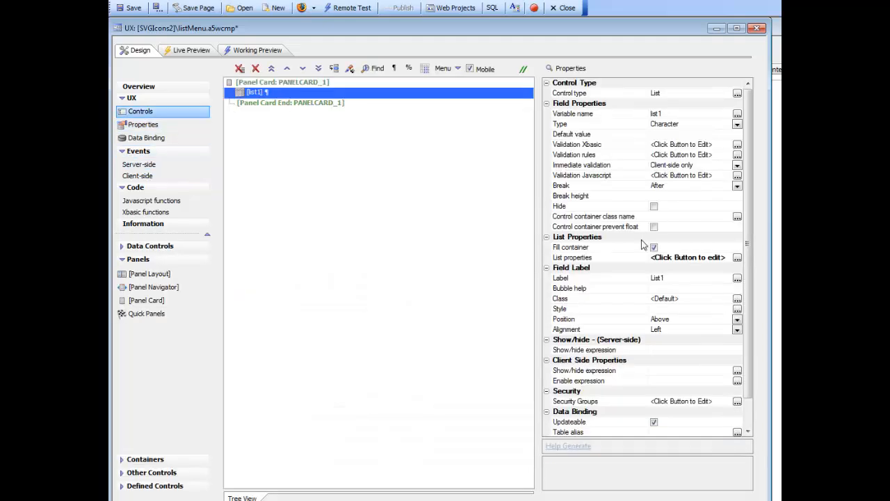
pyautogui.doubleClick(594, 262)
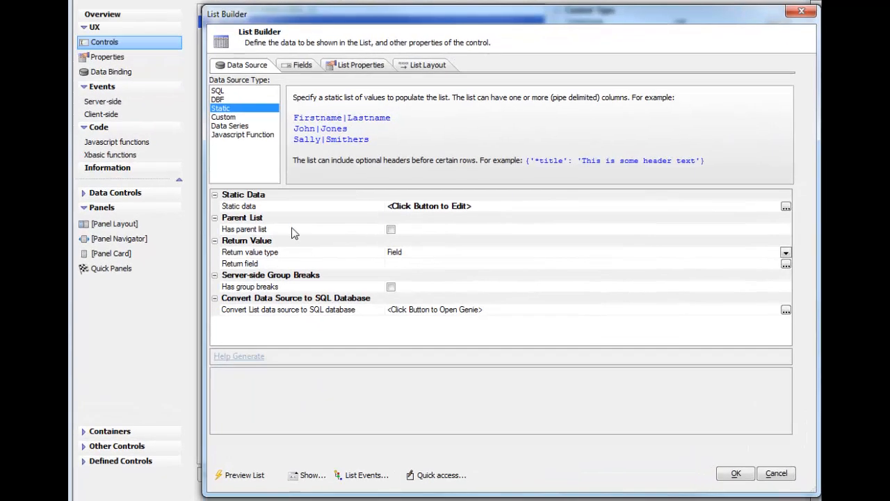
pyautogui.doubleClick(314, 206)
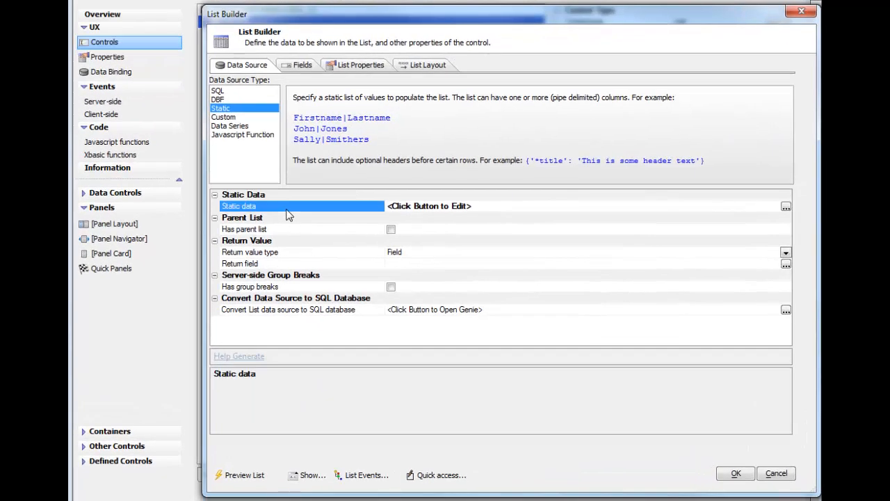
pyautogui.moveTo(581, 40); pyautogui.dragTo(341, 42)
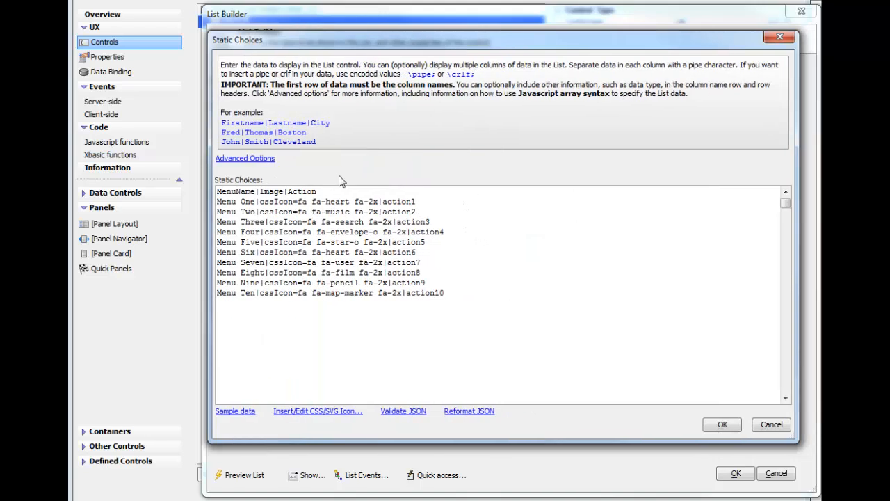
pyautogui.moveTo(261, 202); pyautogui.dragTo(376, 203)
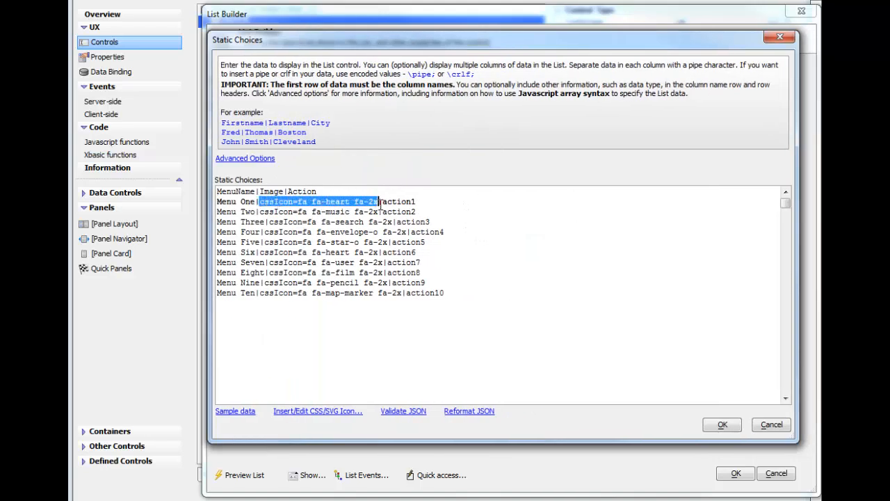
pyautogui.press('Delete')
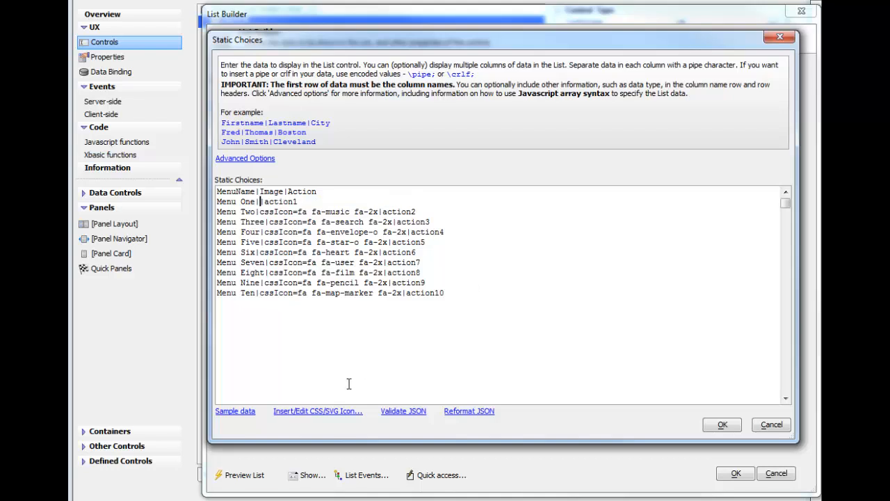
pyautogui.click(301, 411)
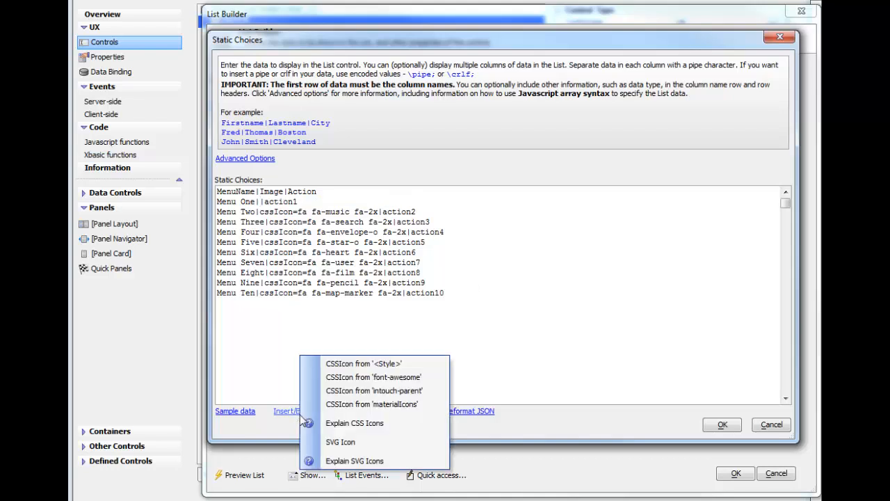
pyautogui.click(343, 443)
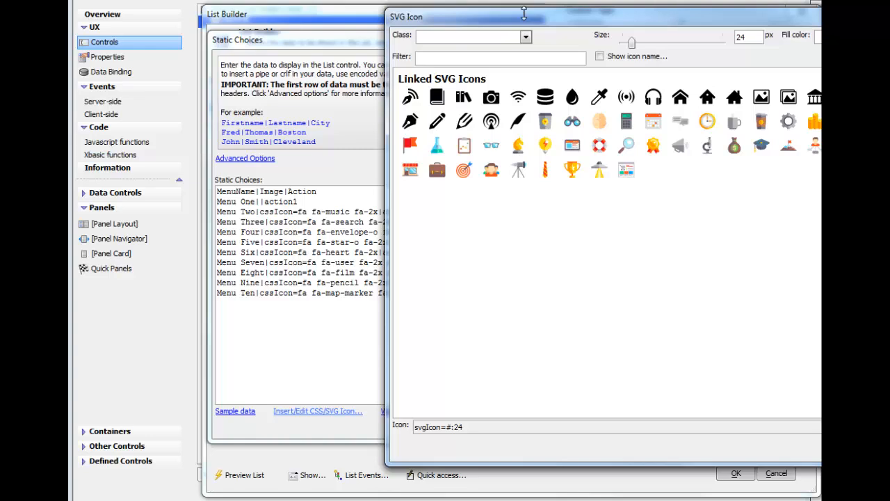
pyautogui.moveTo(524, 14); pyautogui.dragTo(322, 15)
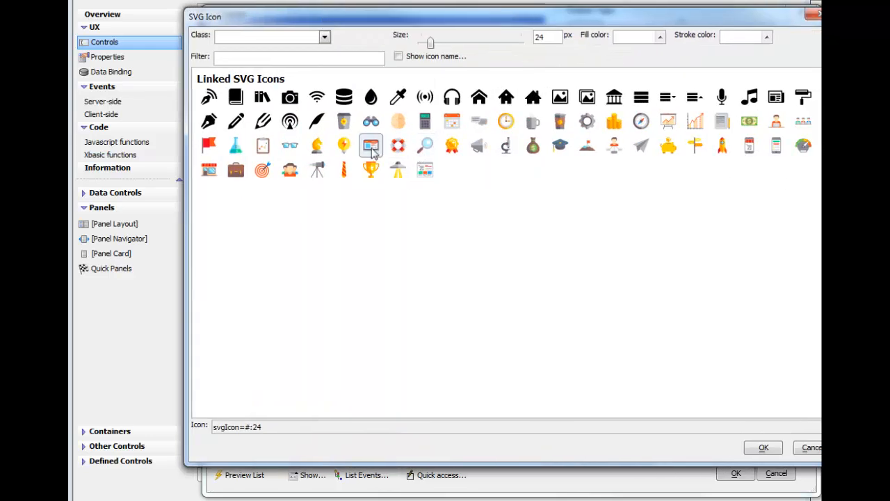
pyautogui.click(371, 149)
pyautogui.click(764, 448)
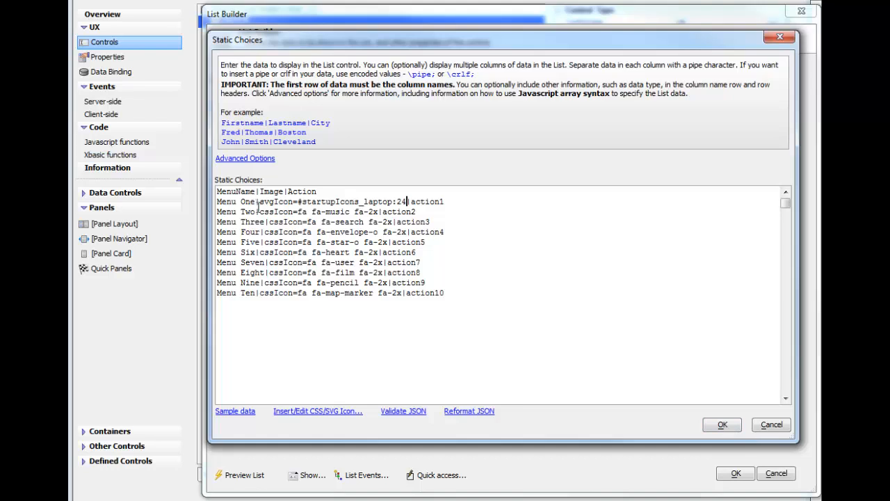
# Replace Menu Two's CSS icon in the static choices with the linked SVG icon startupIcons_piggy-bank at size 24 and accept the list data
pyautogui.moveTo(259, 212); pyautogui.dragTo(379, 212)
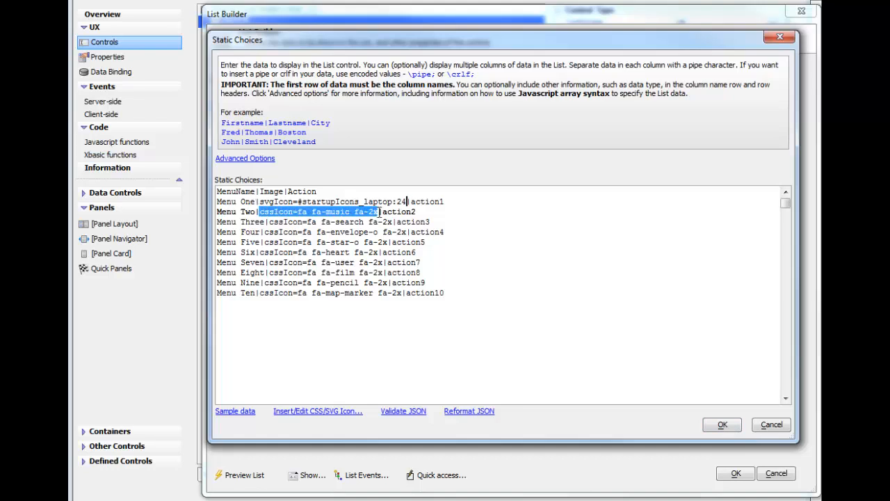
pyautogui.press('Delete')
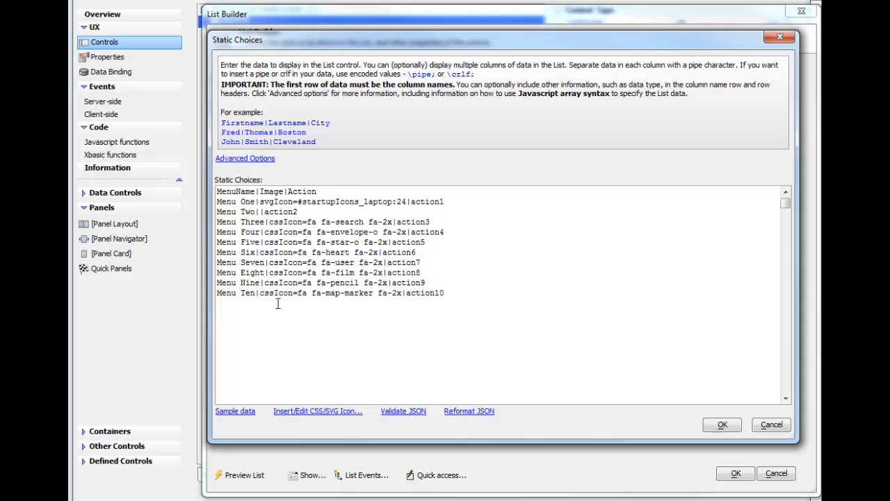
pyautogui.click(284, 416)
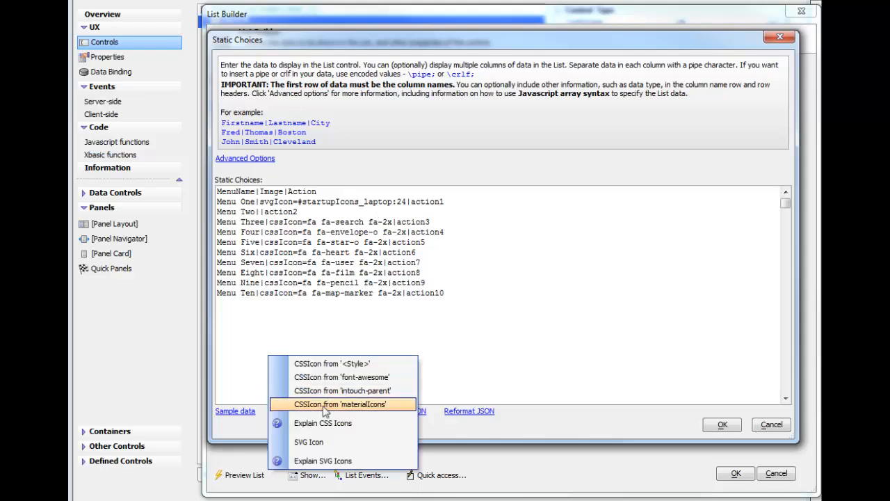
pyautogui.click(306, 443)
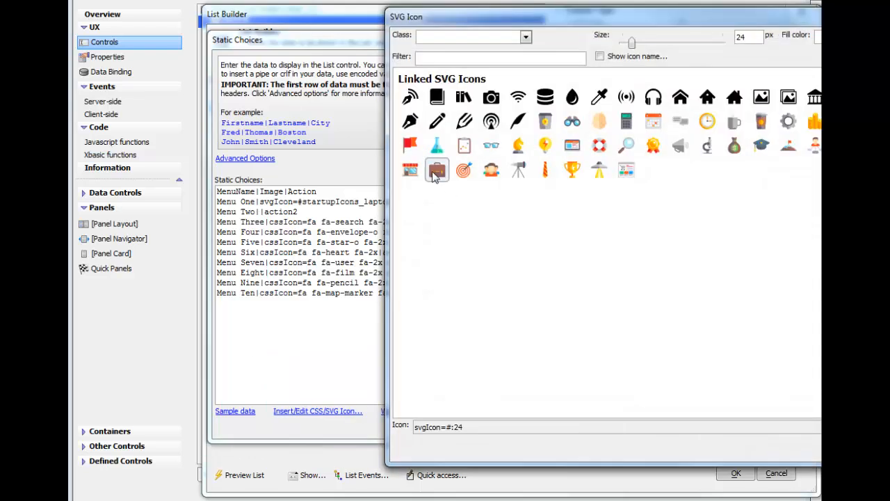
pyautogui.moveTo(635, 14); pyautogui.dragTo(343, 8)
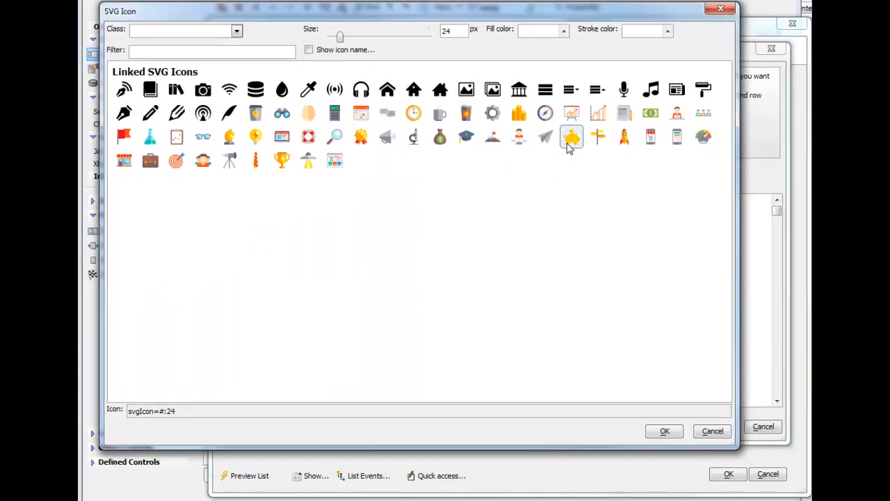
pyautogui.click(569, 143)
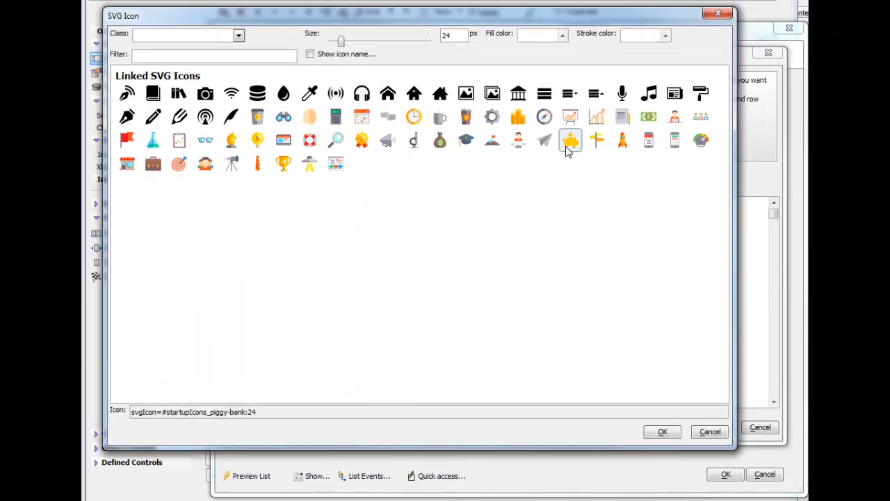
pyautogui.click(662, 432)
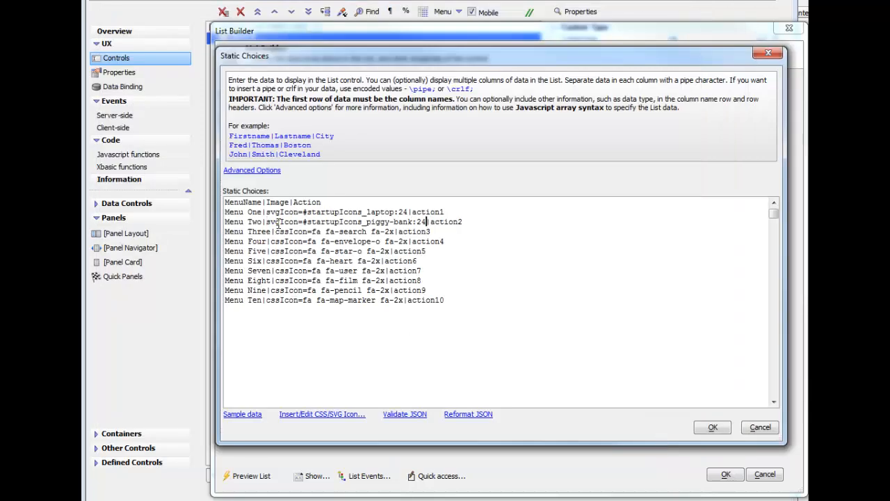
pyautogui.click(713, 427)
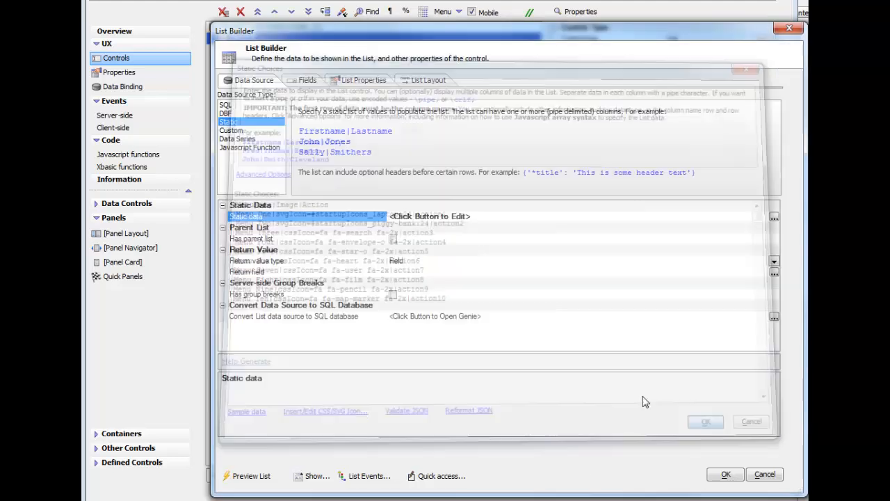
# Check the Image field's control type options, keep CSSIcon, and accept the List Builder changes
pyautogui.click(304, 80)
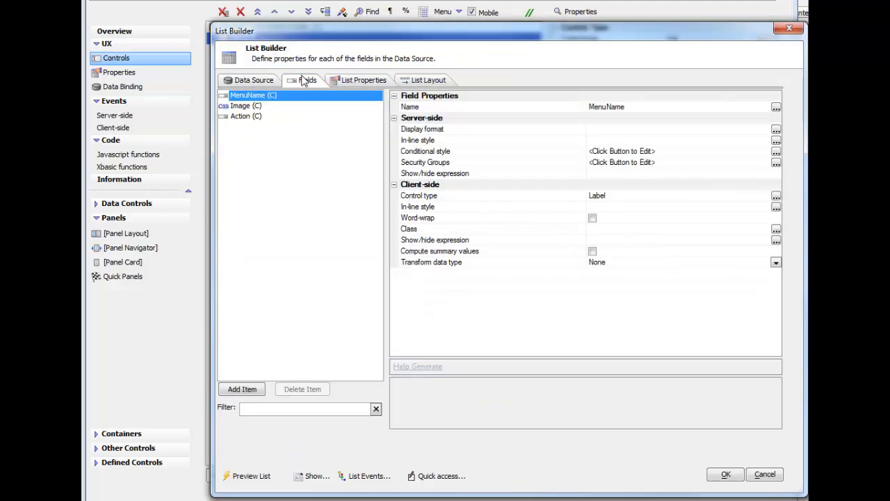
pyautogui.click(234, 107)
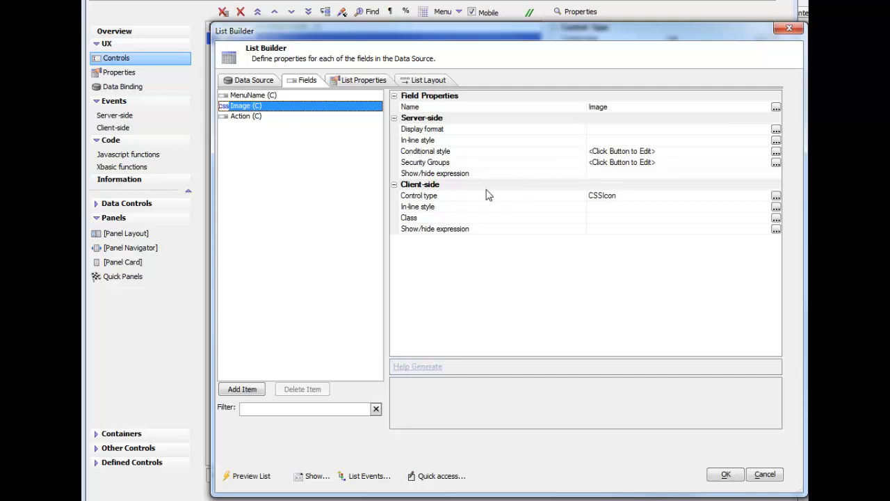
pyautogui.doubleClick(556, 195)
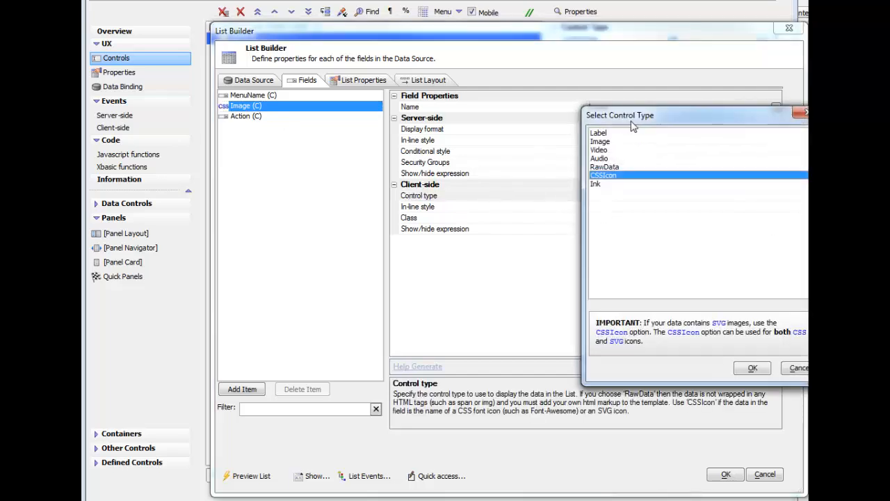
pyautogui.moveTo(634, 125); pyautogui.dragTo(398, 120)
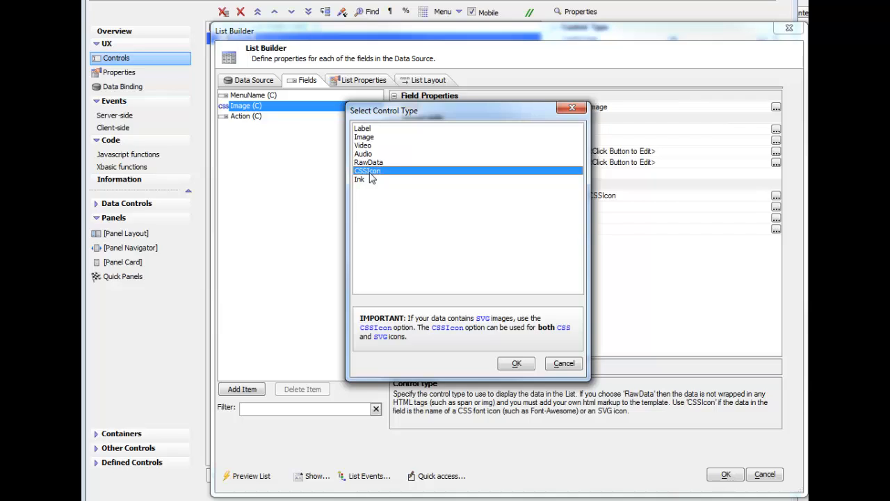
pyautogui.click(515, 364)
pyautogui.click(724, 475)
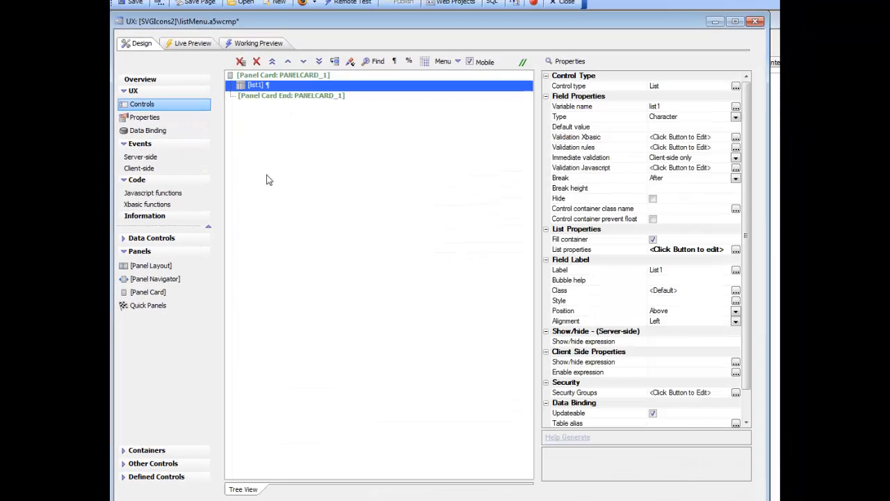
# Save the listMenu component, run it in Working Preview, and select the Menu Two row
pyautogui.click(138, 17)
pyautogui.click(251, 55)
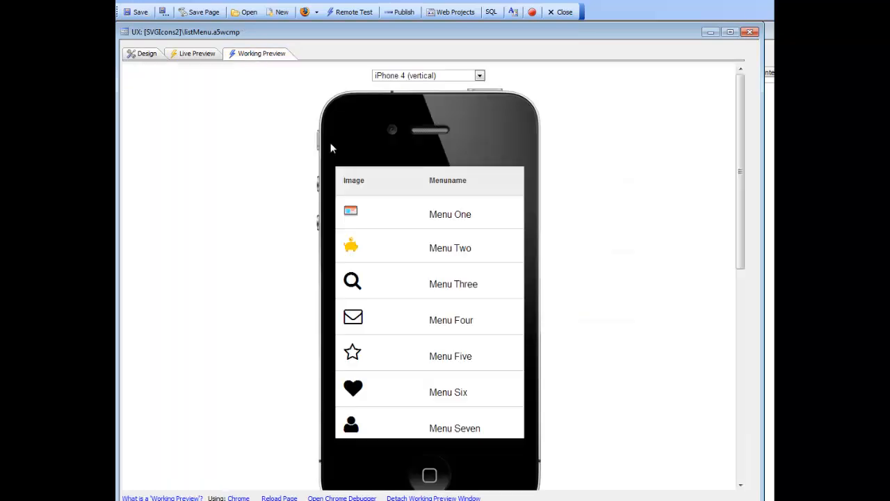
pyautogui.click(380, 248)
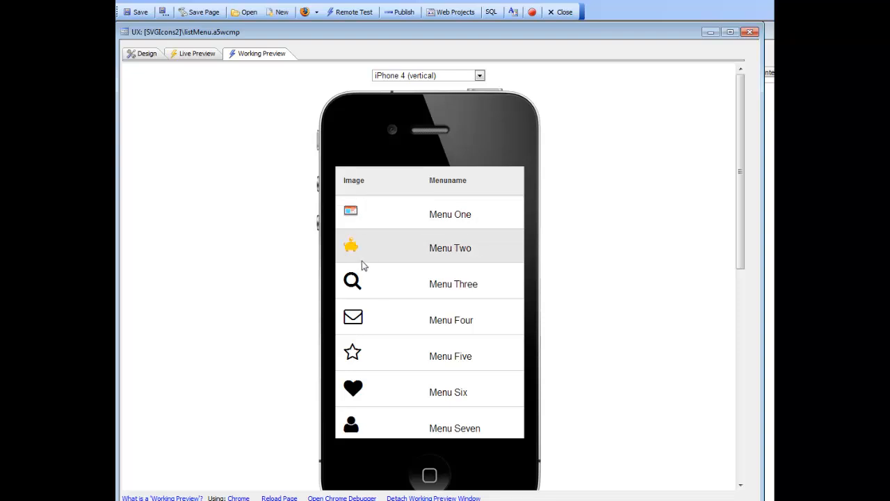